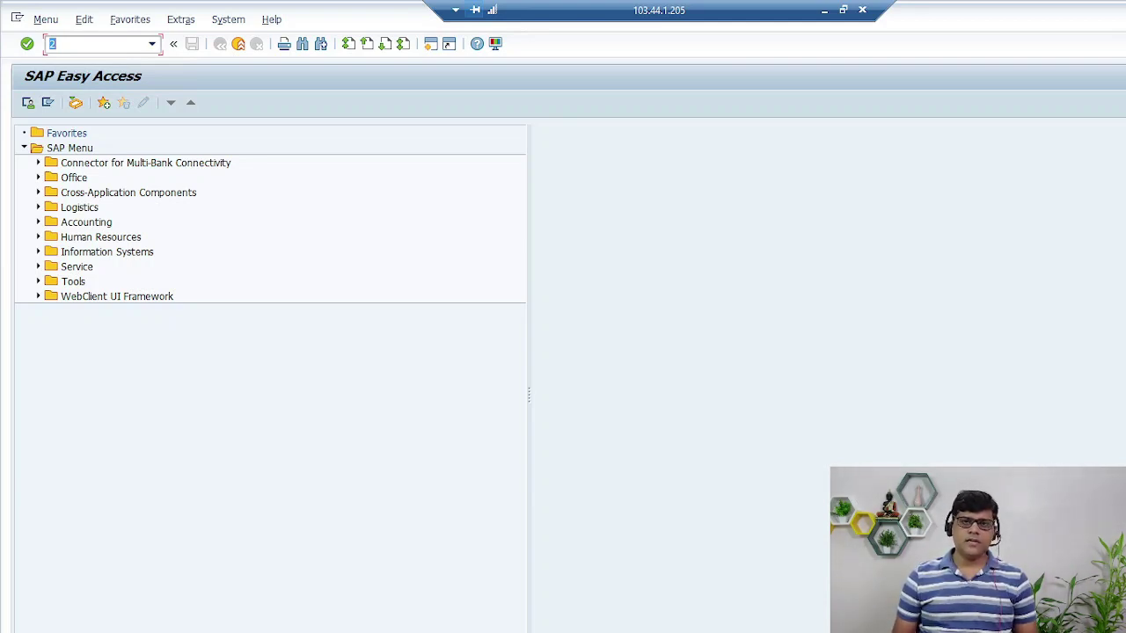
Open transaction OB27 and examine the payment block reasons, including the Skip account entry.
type("ob27")
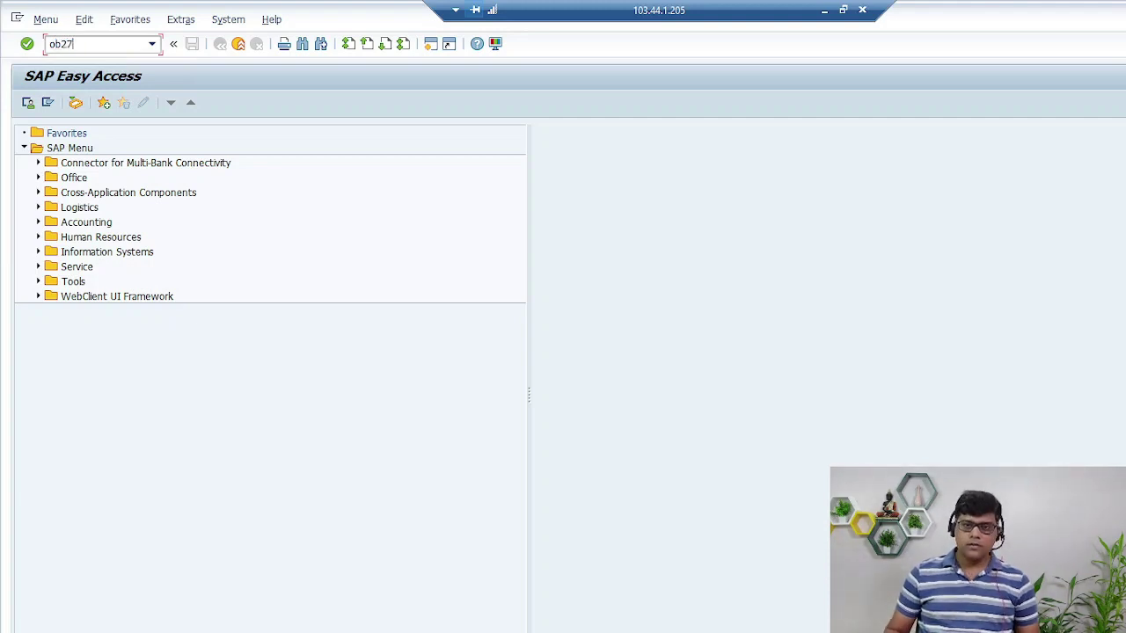
key("Return")
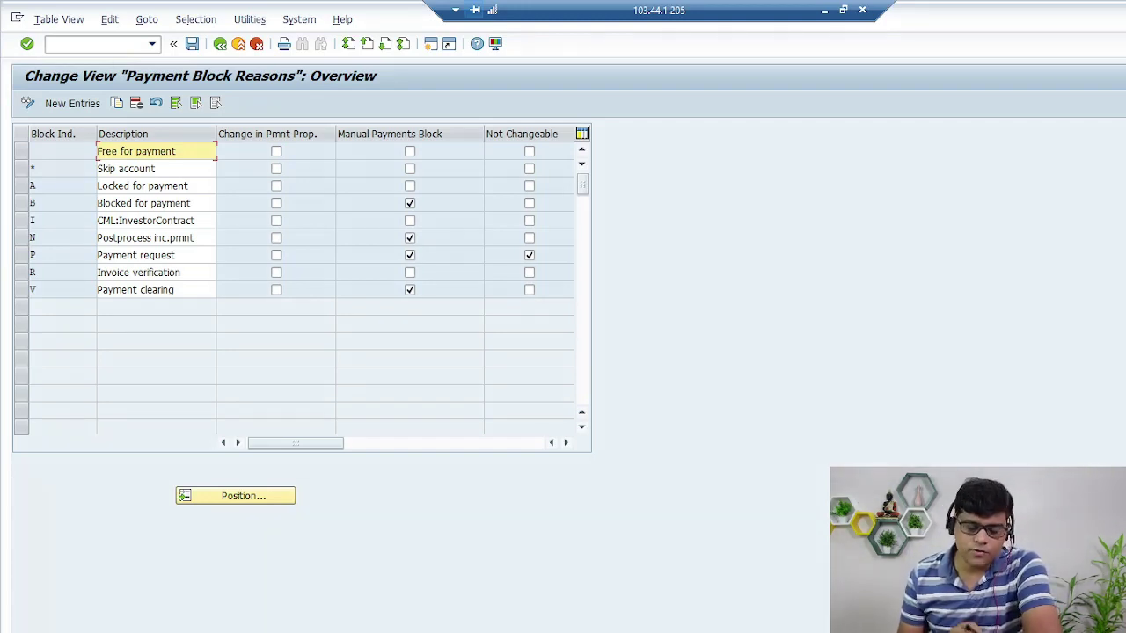
left_click_drag(2, 151, 70, 127)
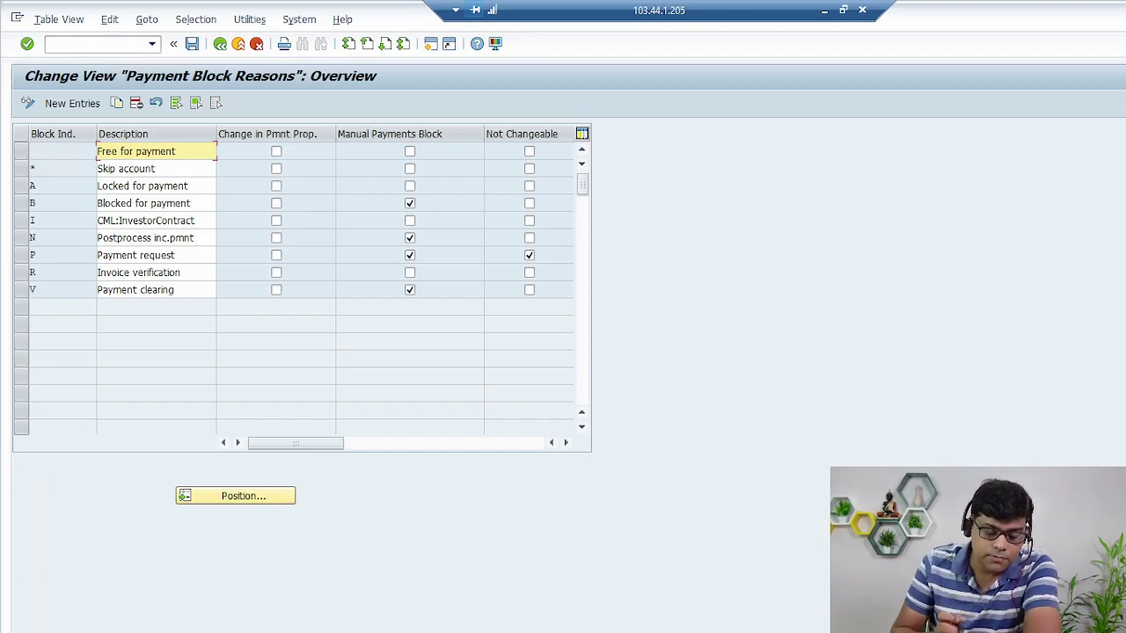
left_click(75, 169)
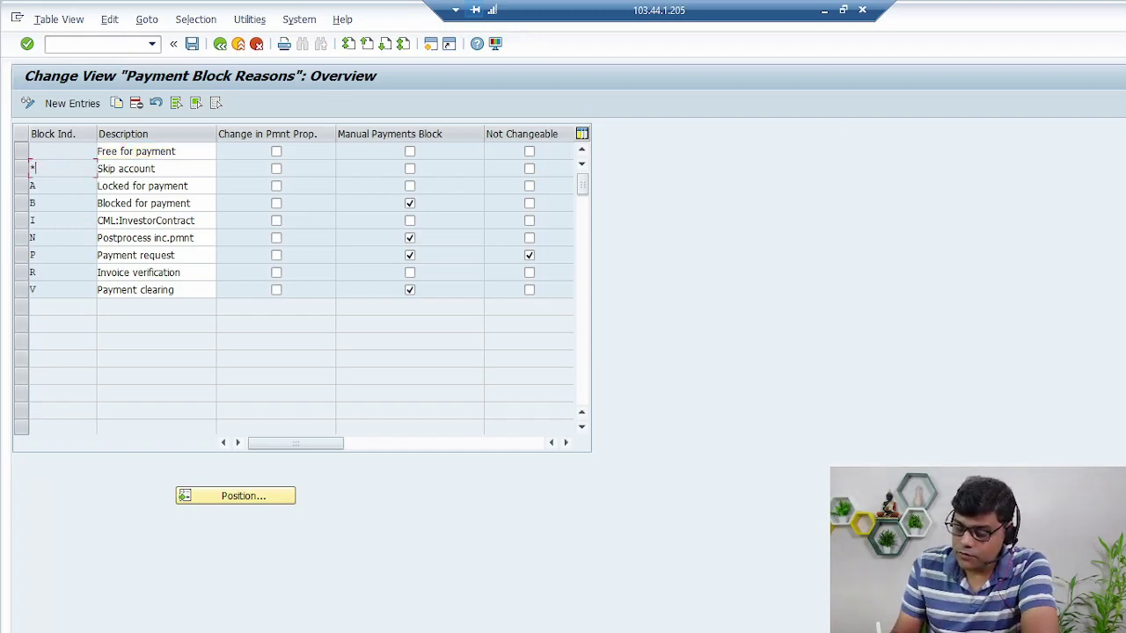
left_click_drag(92, 164, 77, 165)
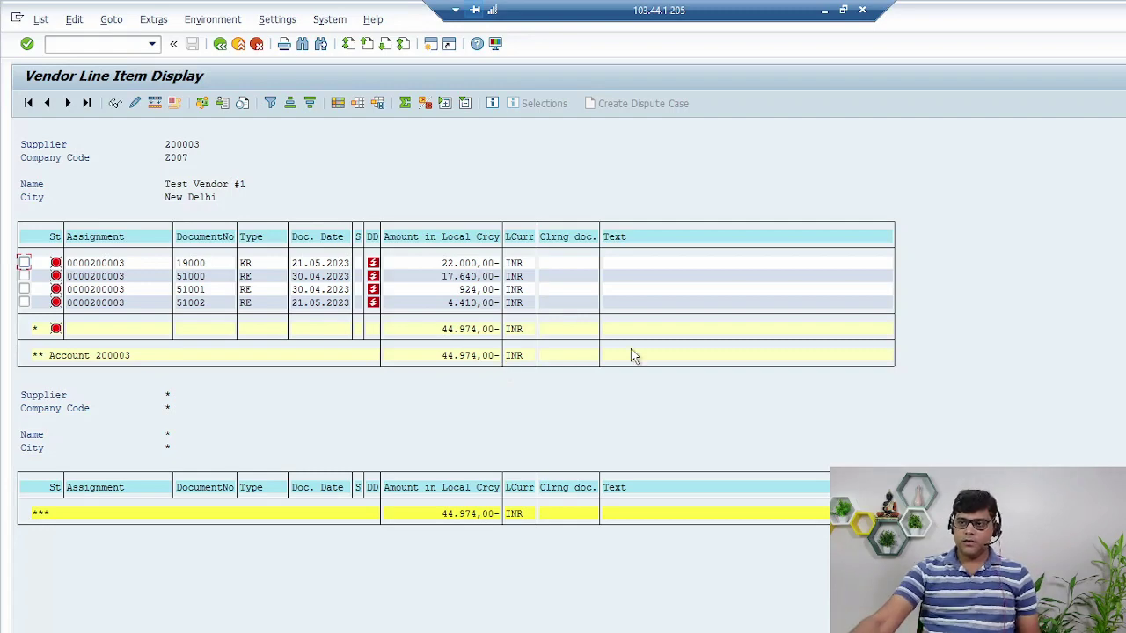
Compare the payment block field of the 4.410,00 INR vendor line item with the list of payment block reasons.
double_click(474, 303)
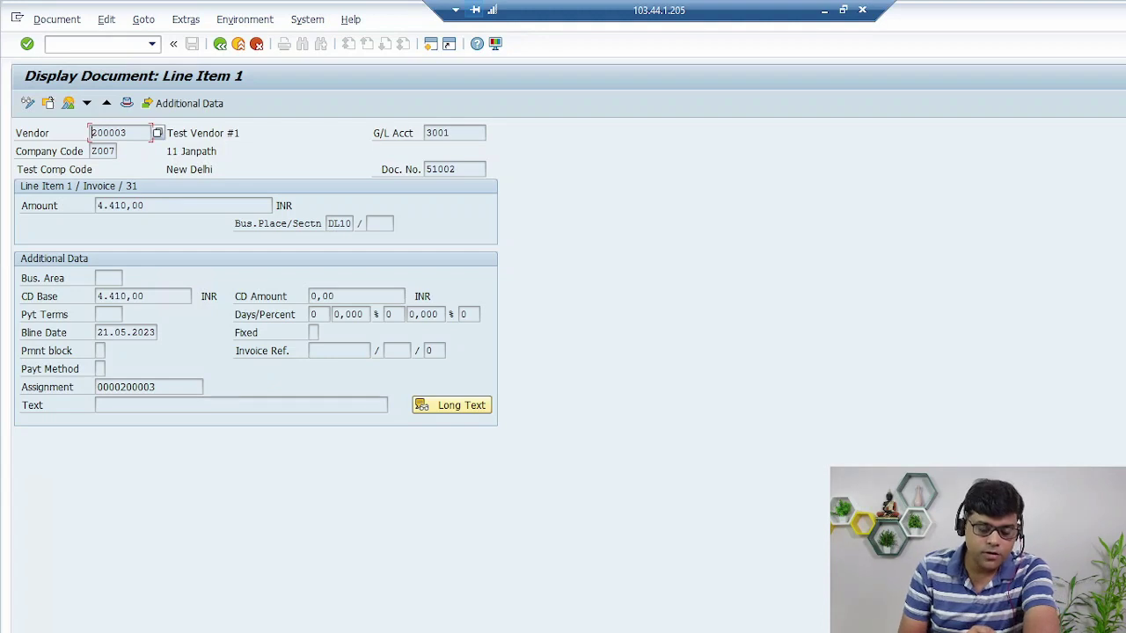
left_click_drag(123, 345, 98, 371)
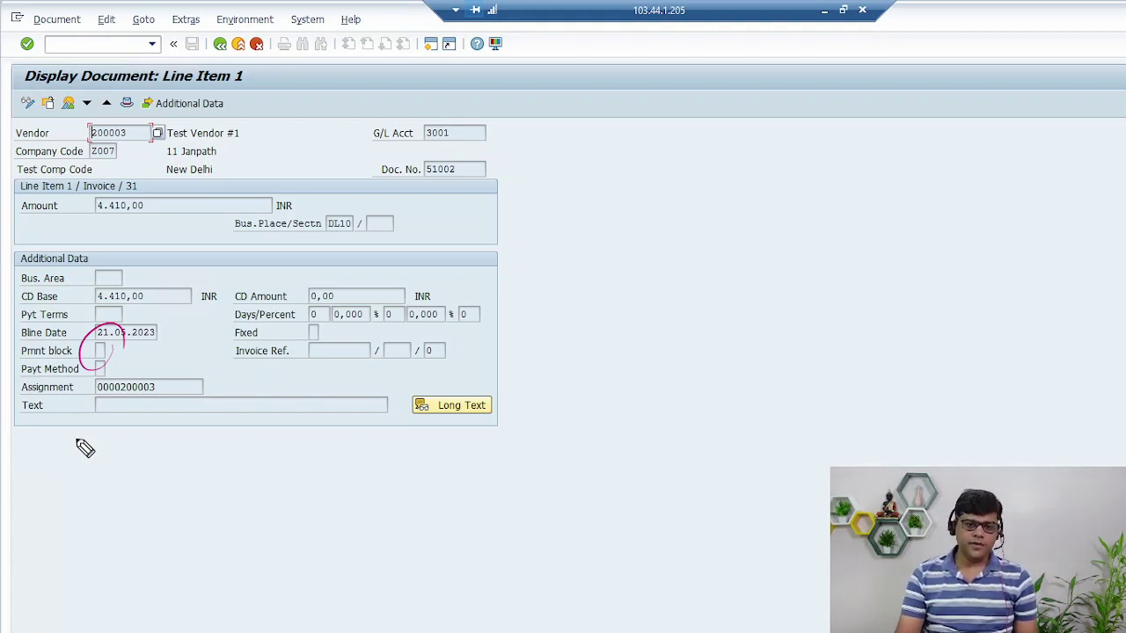
key("alt+Tab")
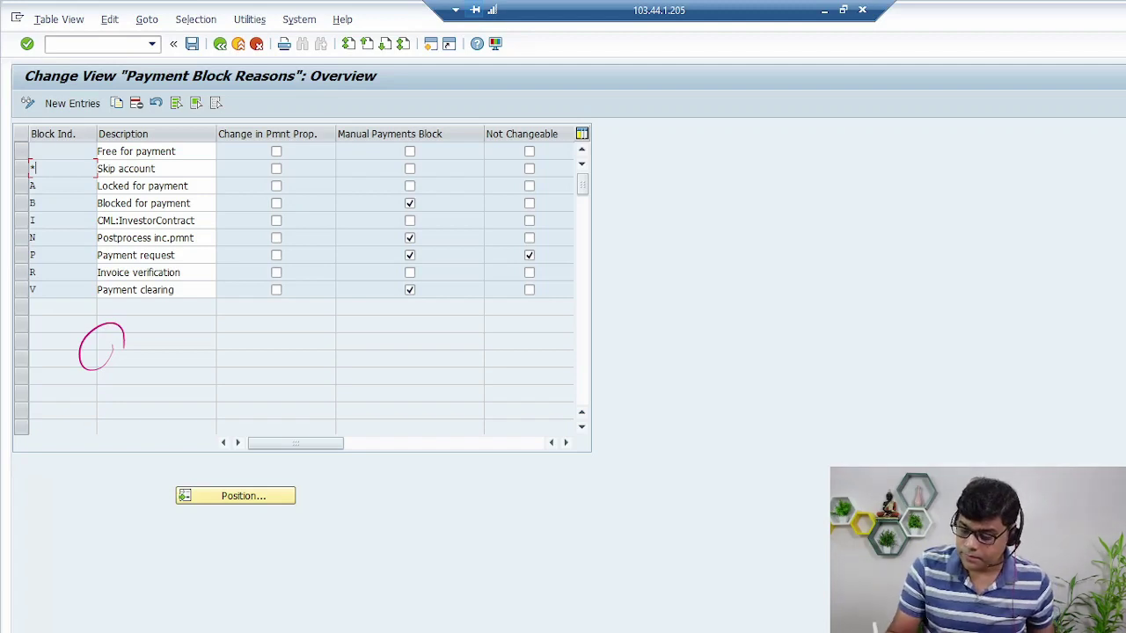
key("e")
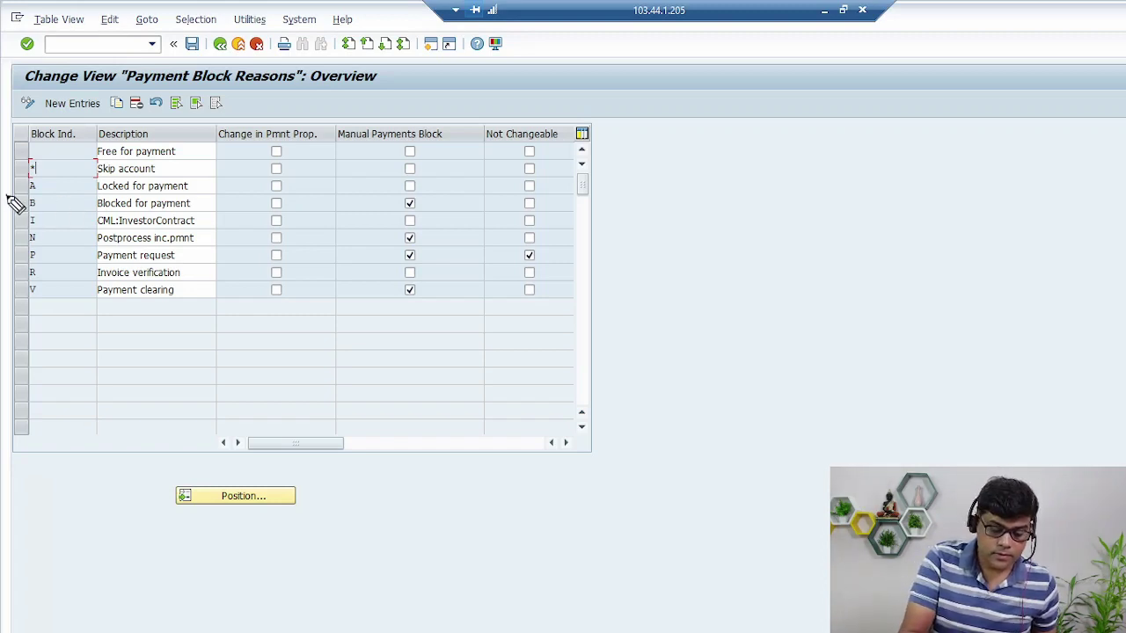
left_click_drag(8, 171, 71, 149)
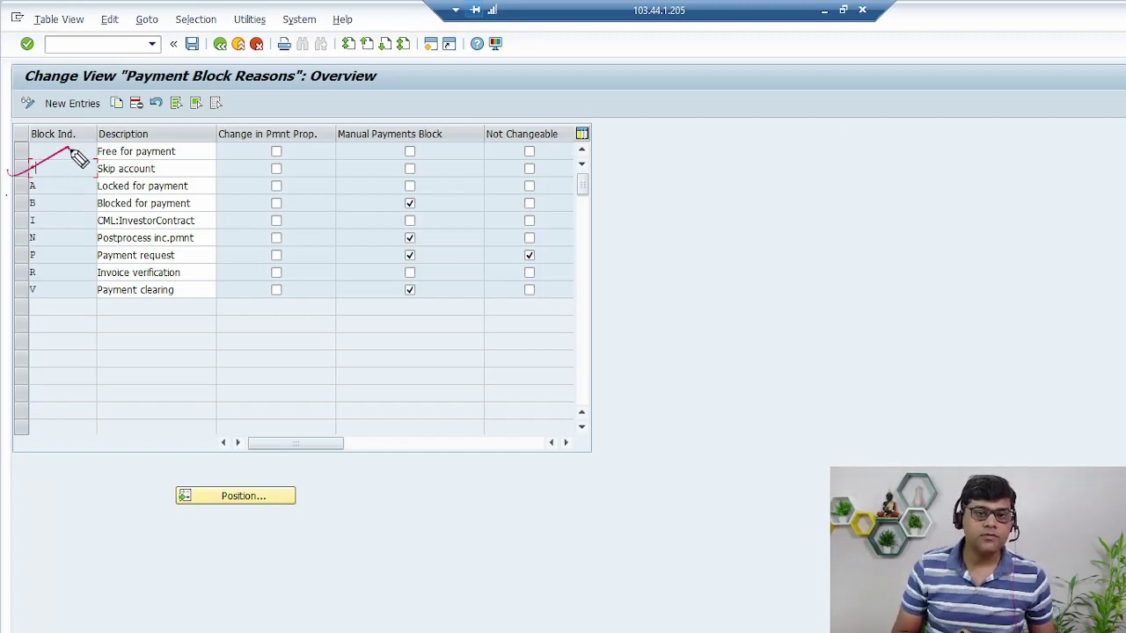
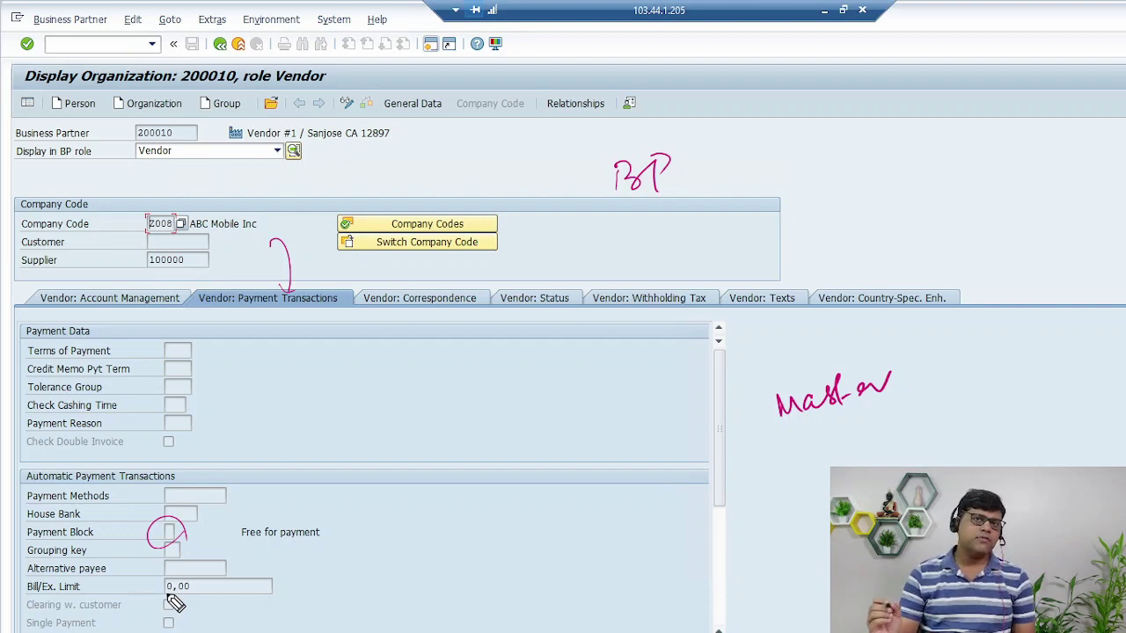
mouse_move(837, 437)
left_mouse_down()
mouse_move(825, 466)
mouse_move(842, 461)
left_mouse_up()
mouse_move(906, 424)
left_mouse_down()
mouse_move(930, 444)
mouse_move(958, 413)
left_mouse_up()
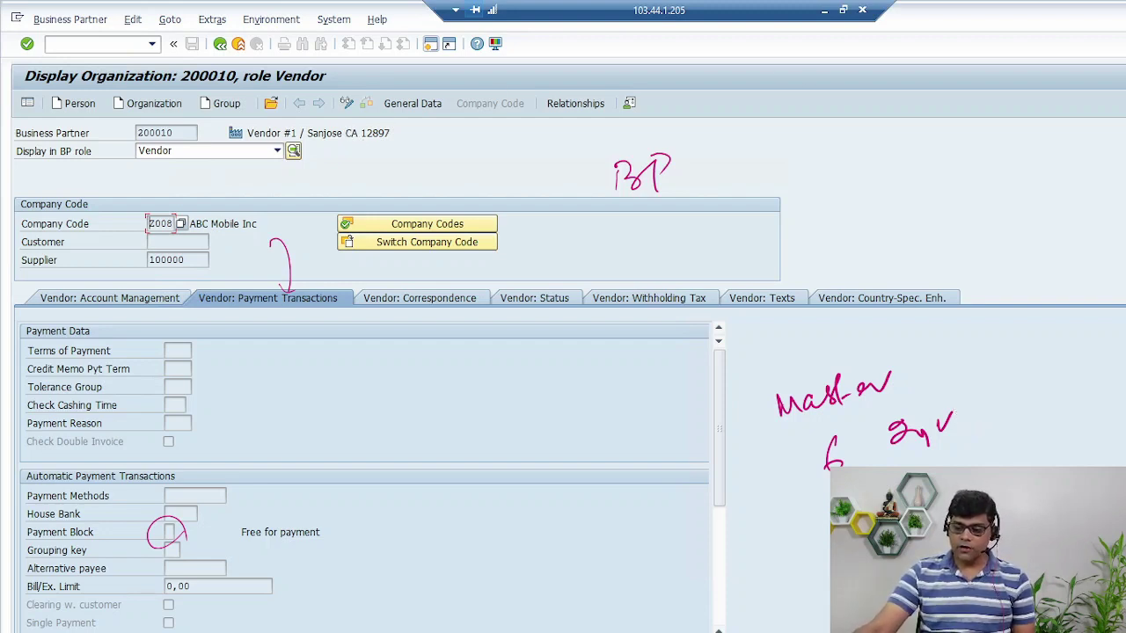
key("Escape")
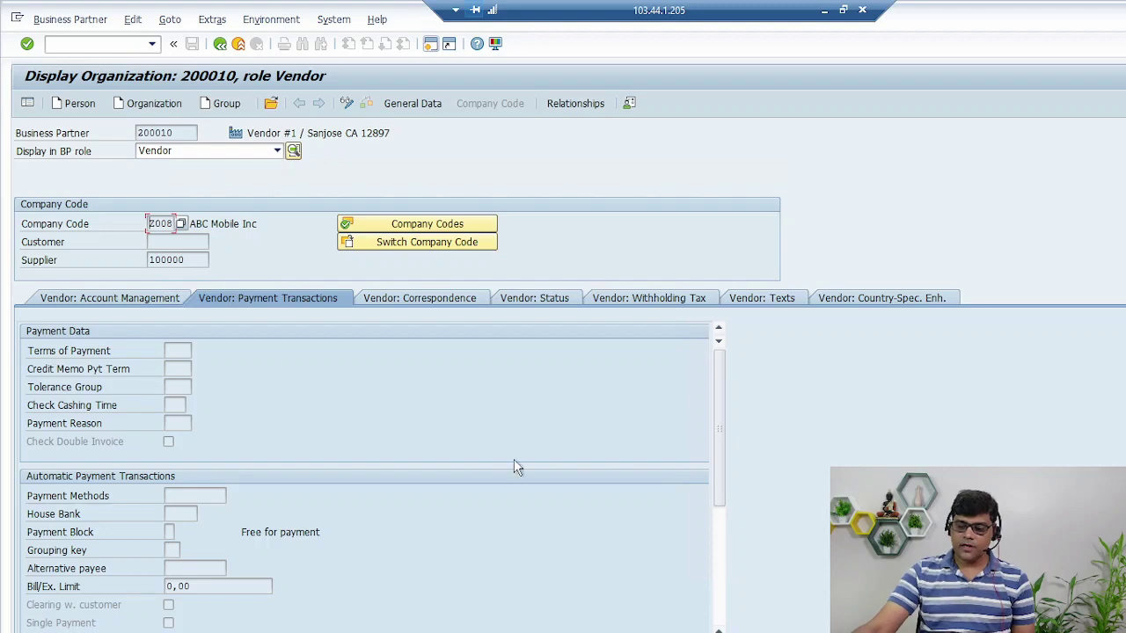
Switch to the vendor document line item and view the possible values of its payment block field.
mouse_move(363, 626)
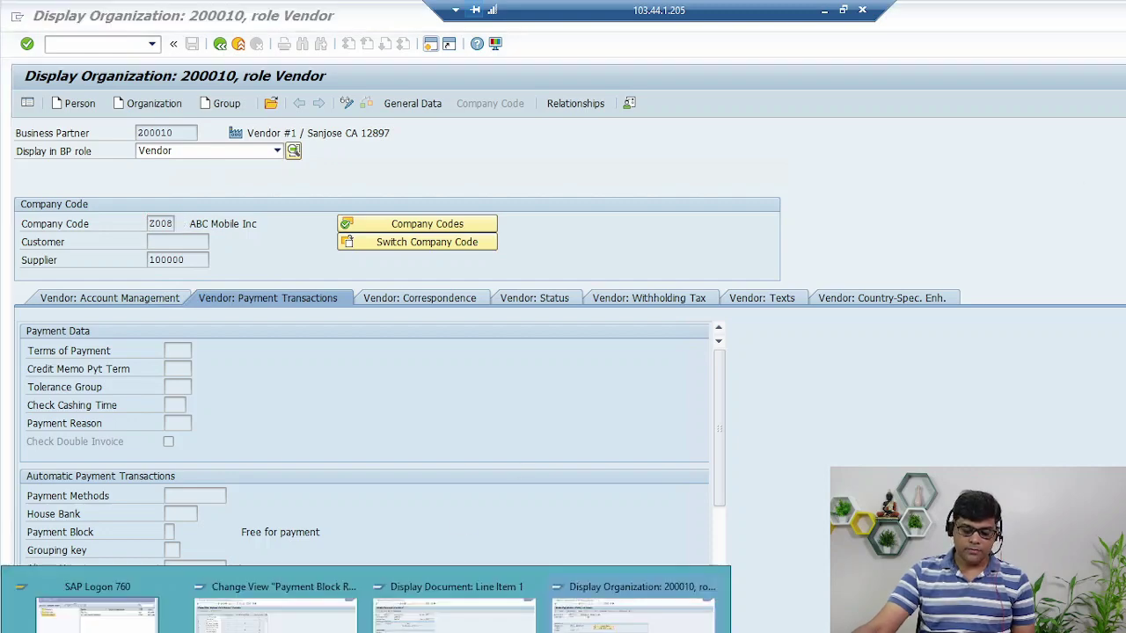
left_click(442, 620)
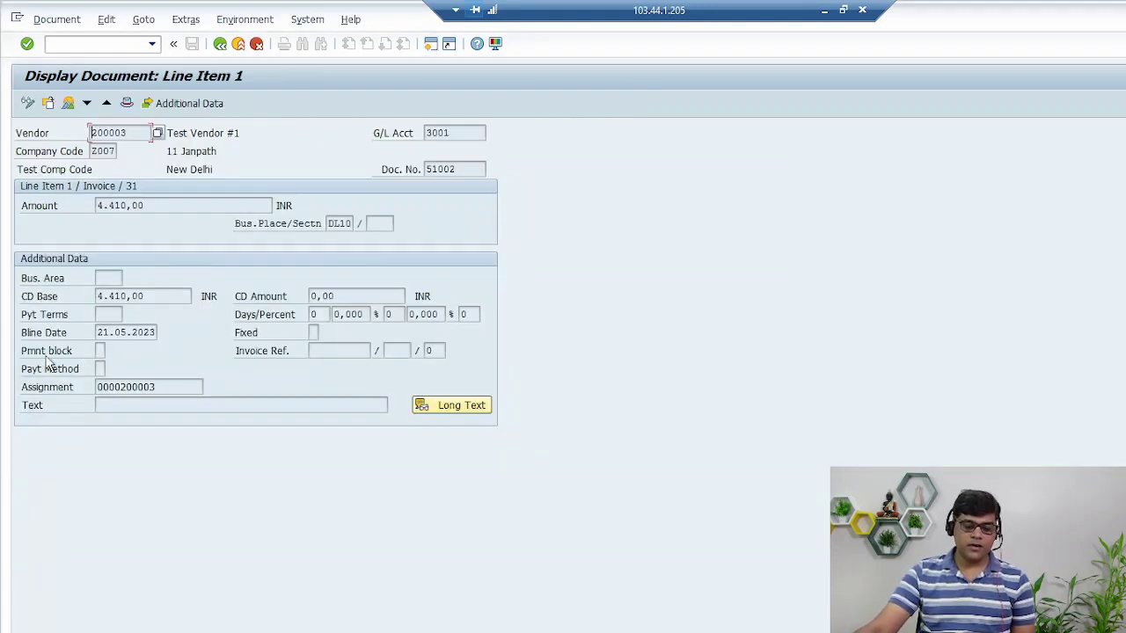
left_click(101, 351)
left_click(112, 351)
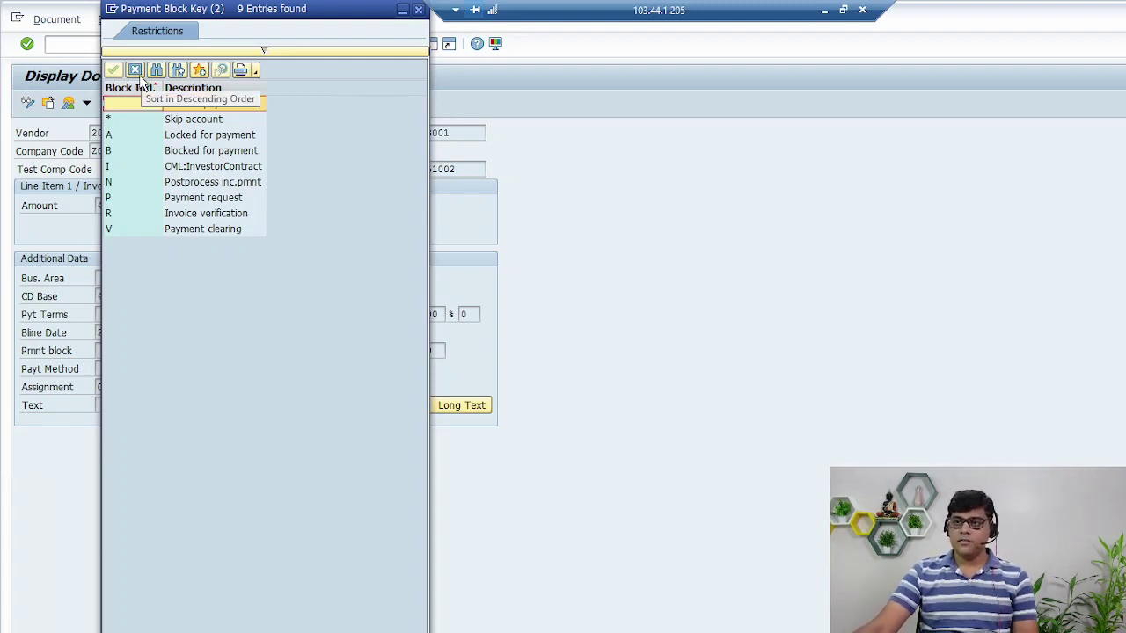
double_click(141, 103)
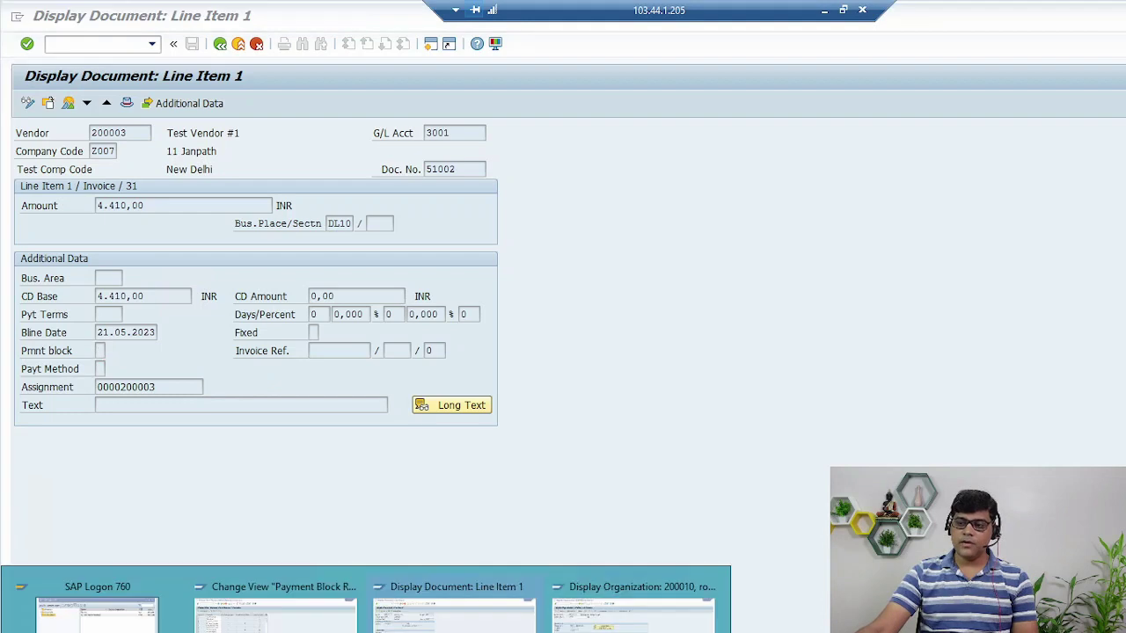
Start a new session from the business partner display, run transaction OBB8 and open the details of payment term 0002.
left_click(638, 606)
left_click(428, 46)
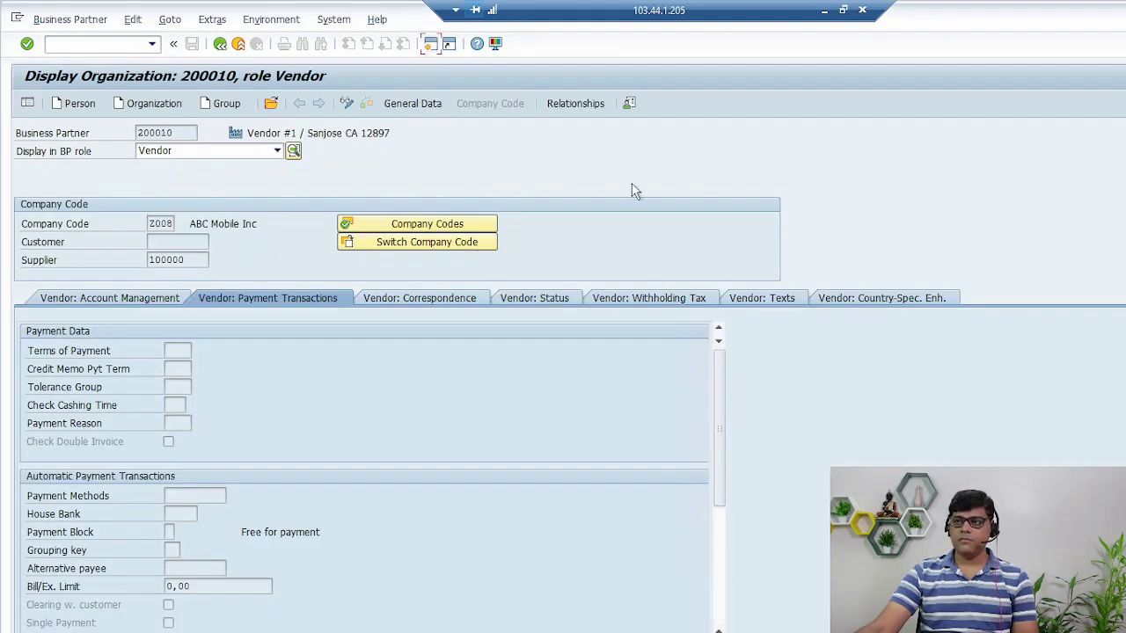
type("obb8")
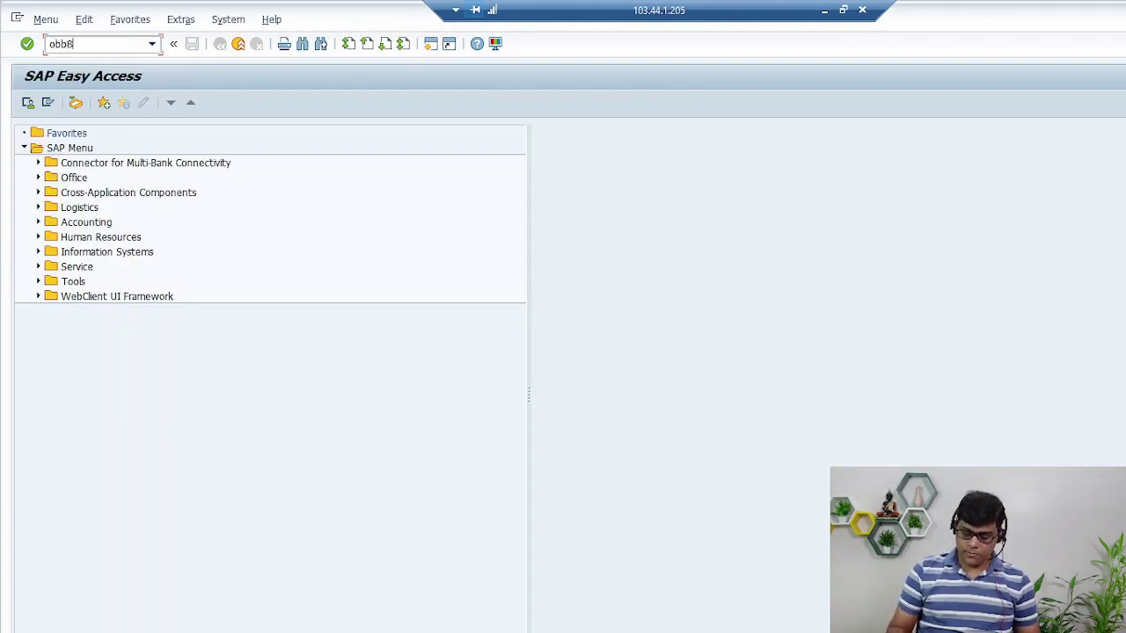
key("Return")
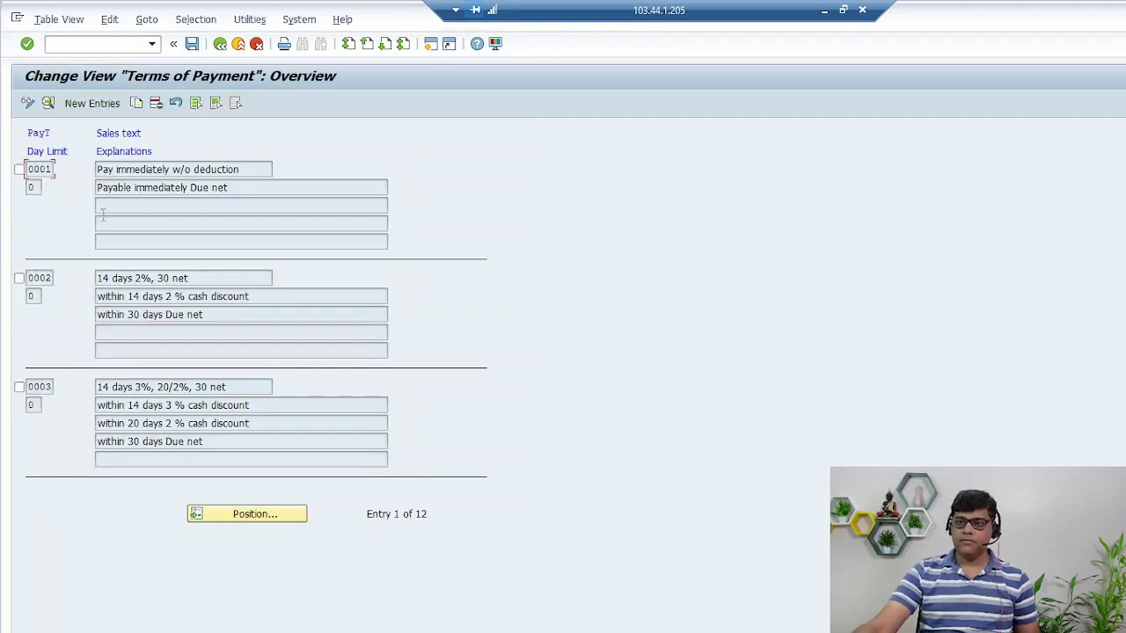
double_click(162, 288)
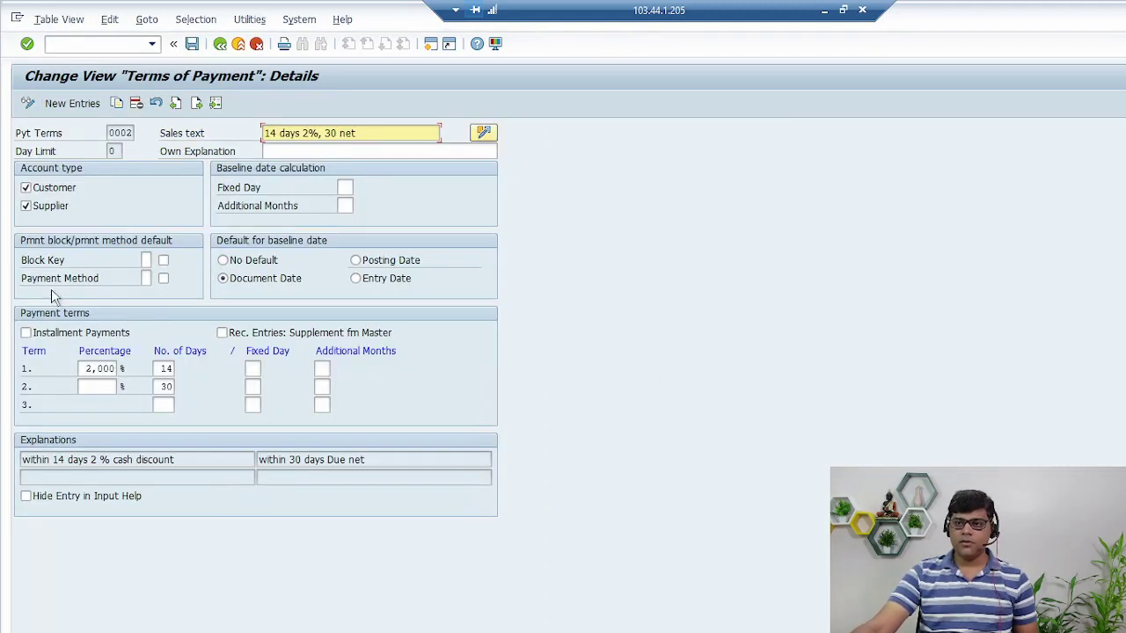
View the possible default block keys for payment term 0002 and close the list without choosing one.
left_click(148, 260)
left_click(158, 261)
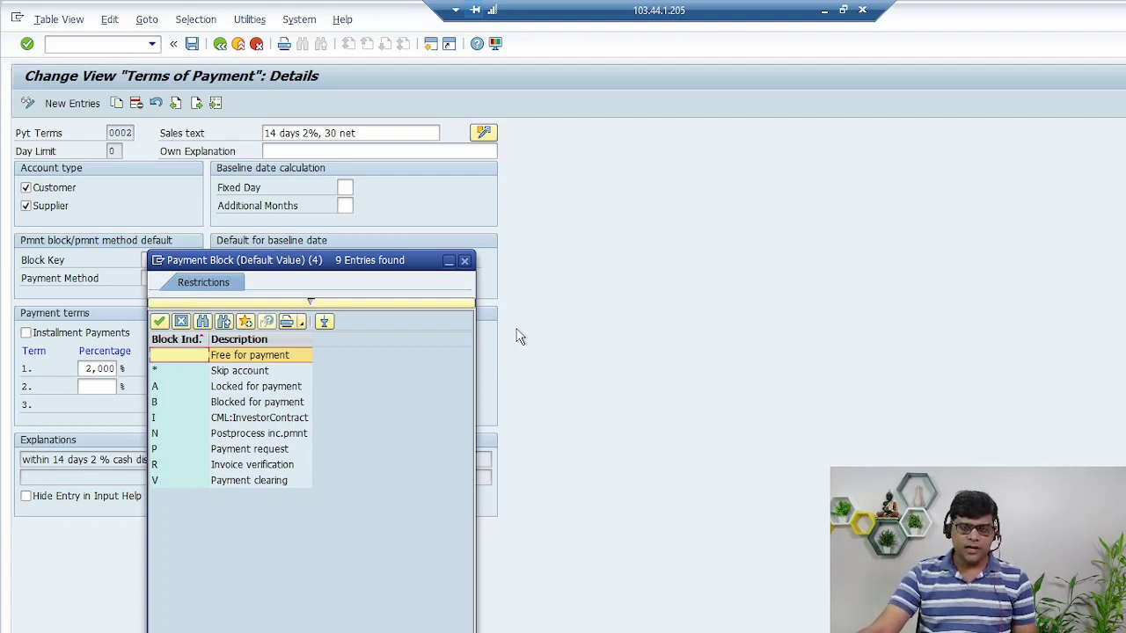
left_click(177, 322)
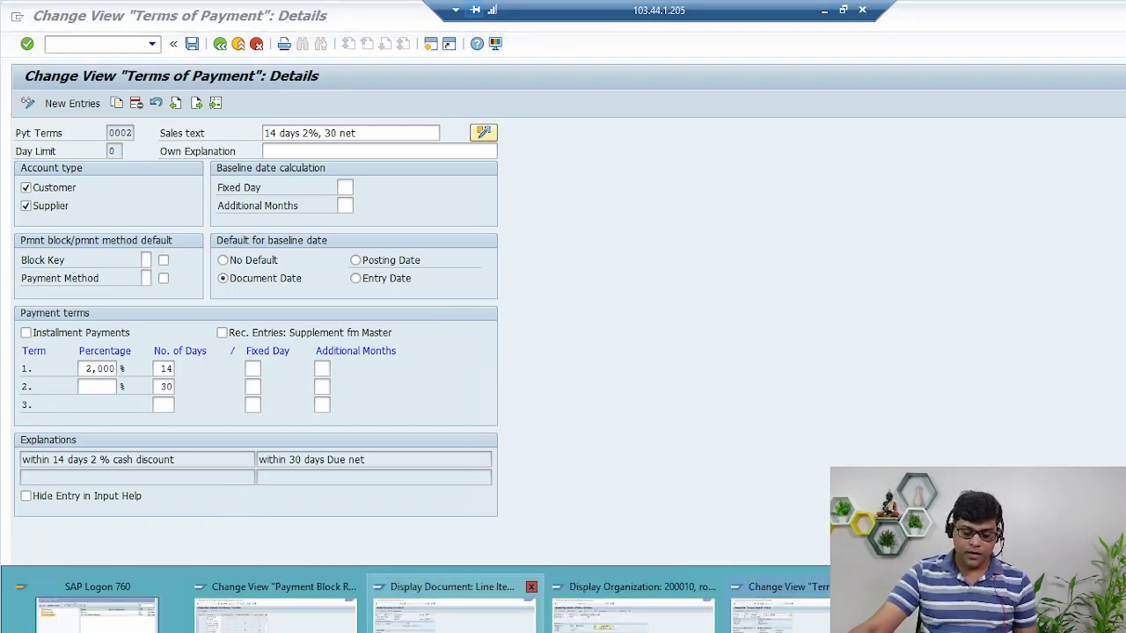
Return to the vendor document session, replace it with transaction SPRO and display the SAP Reference IMG.
left_click(277, 602)
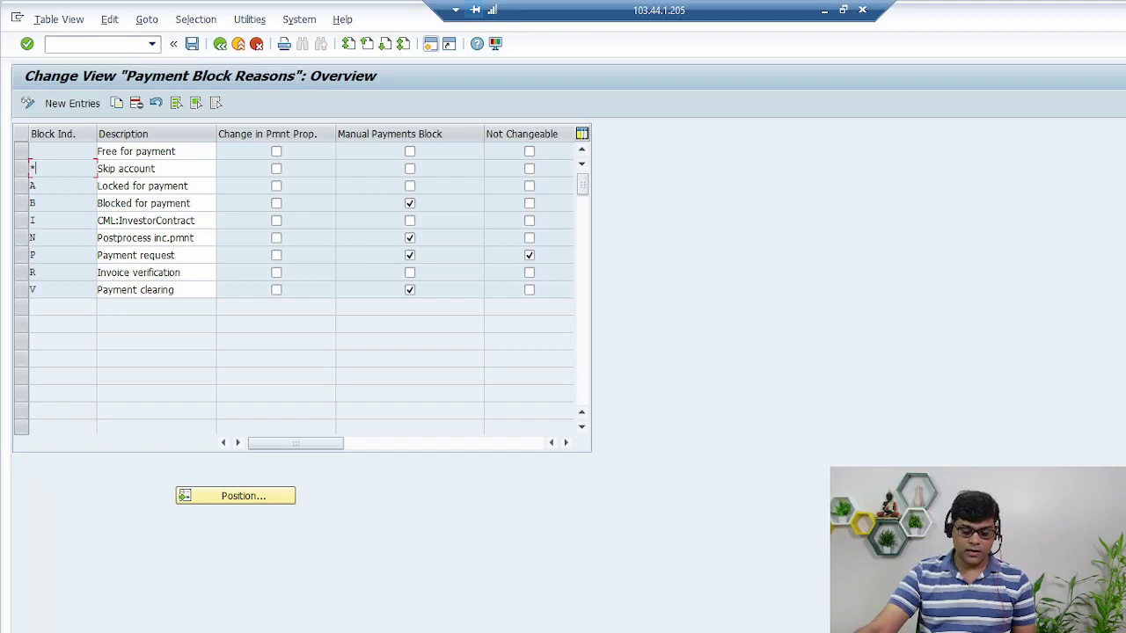
left_click(490, 626)
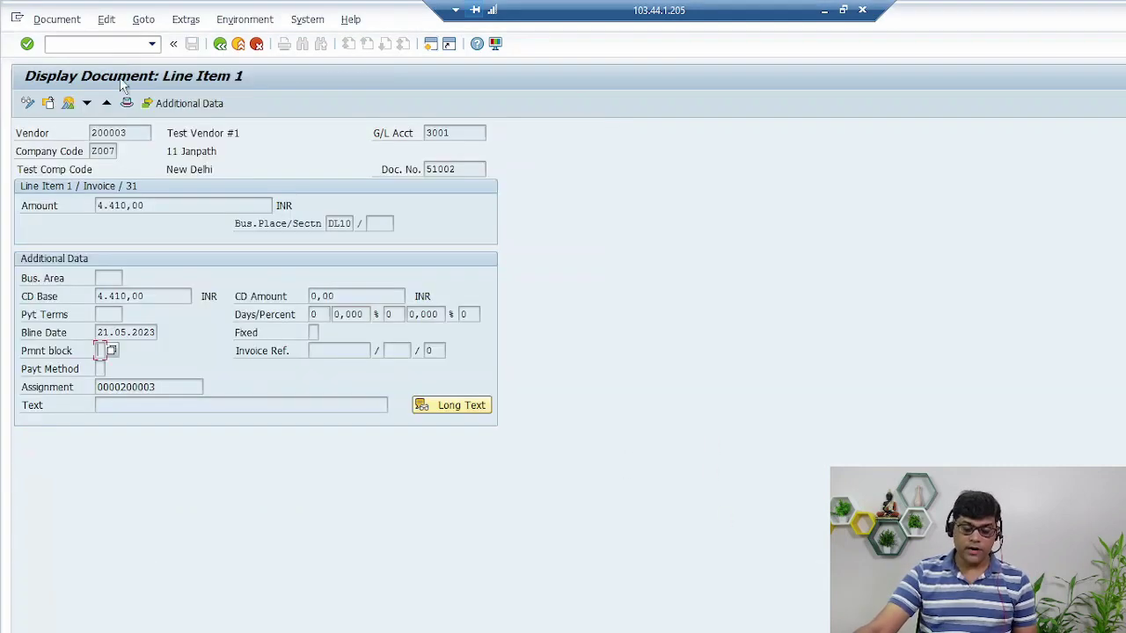
left_click(79, 44)
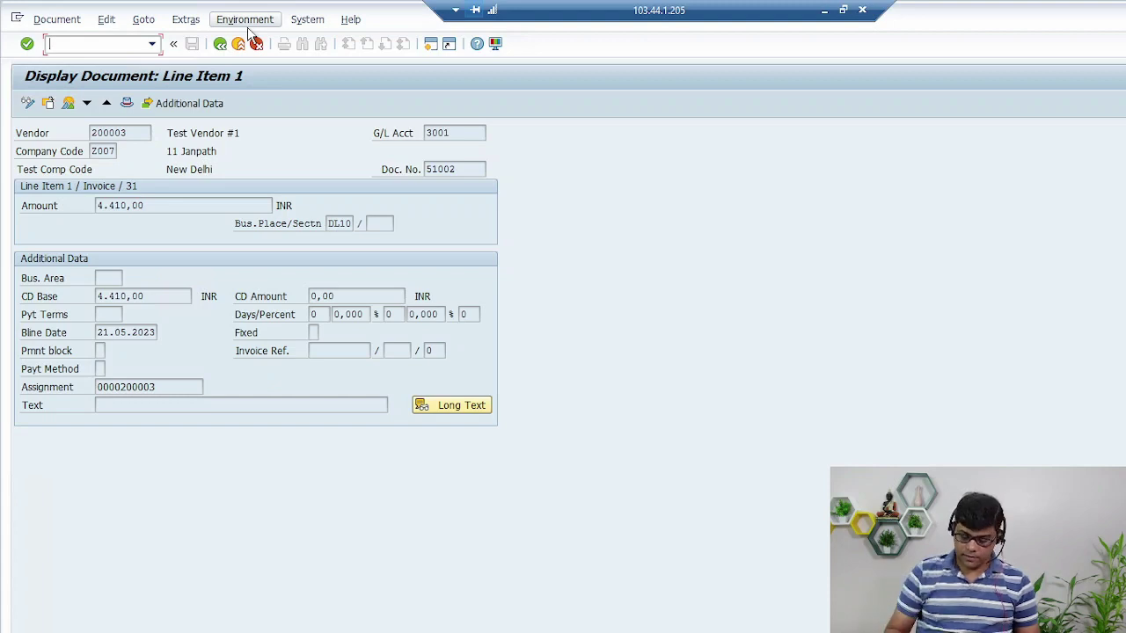
type("/nspro")
key("Return")
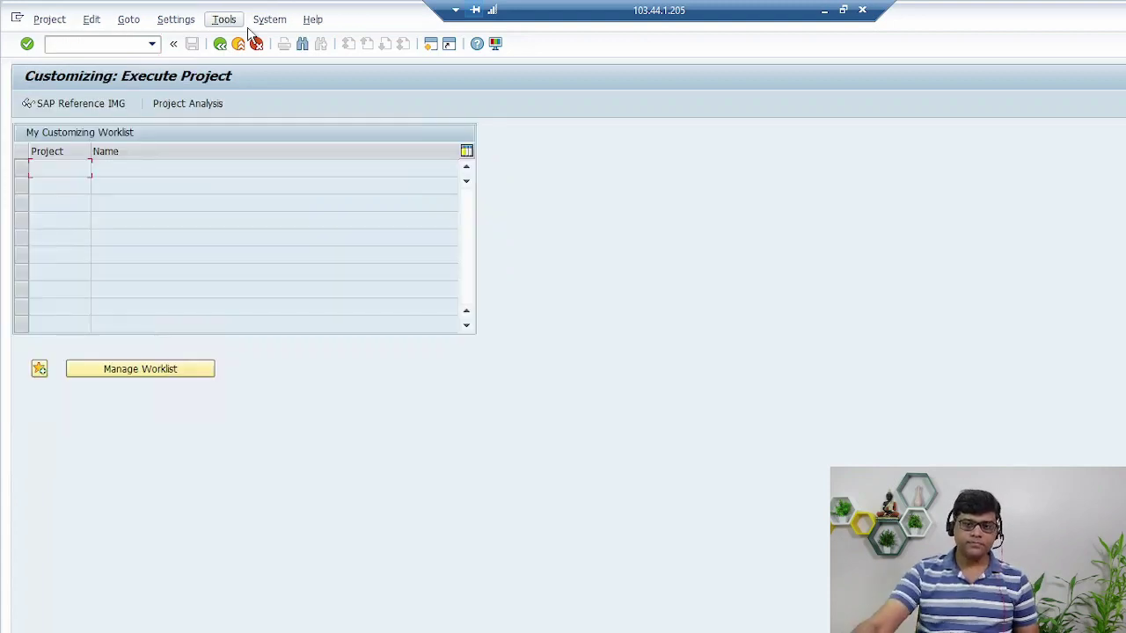
left_click(98, 105)
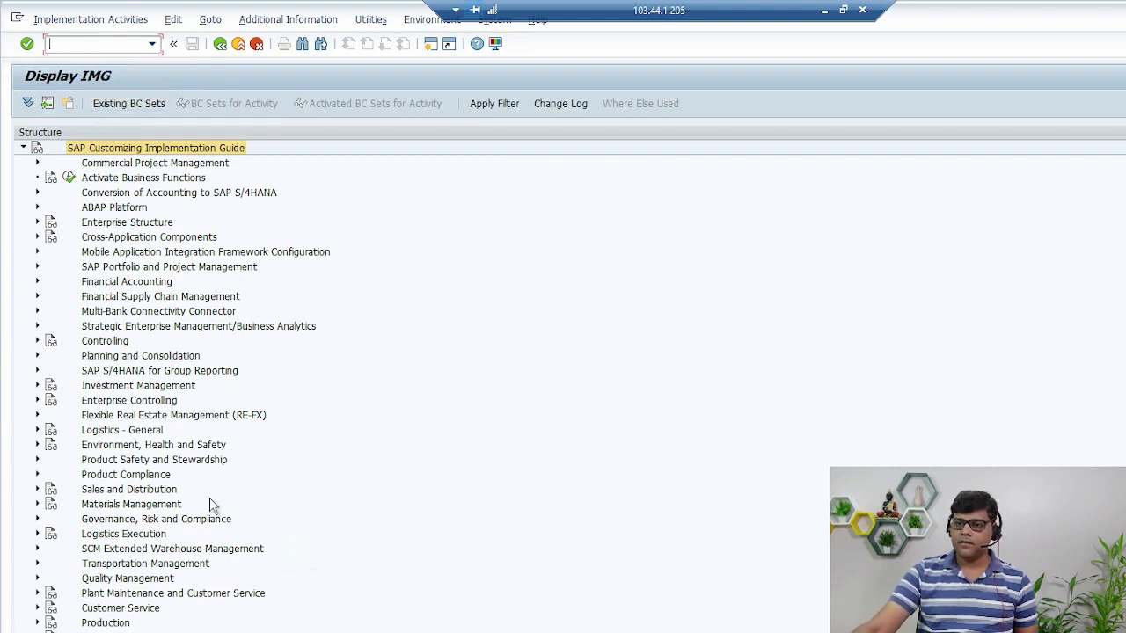
Expand Materials Management, Logistics Invoice Verification and Invoice Block in the IMG structure.
left_click(108, 503)
left_click(37, 504)
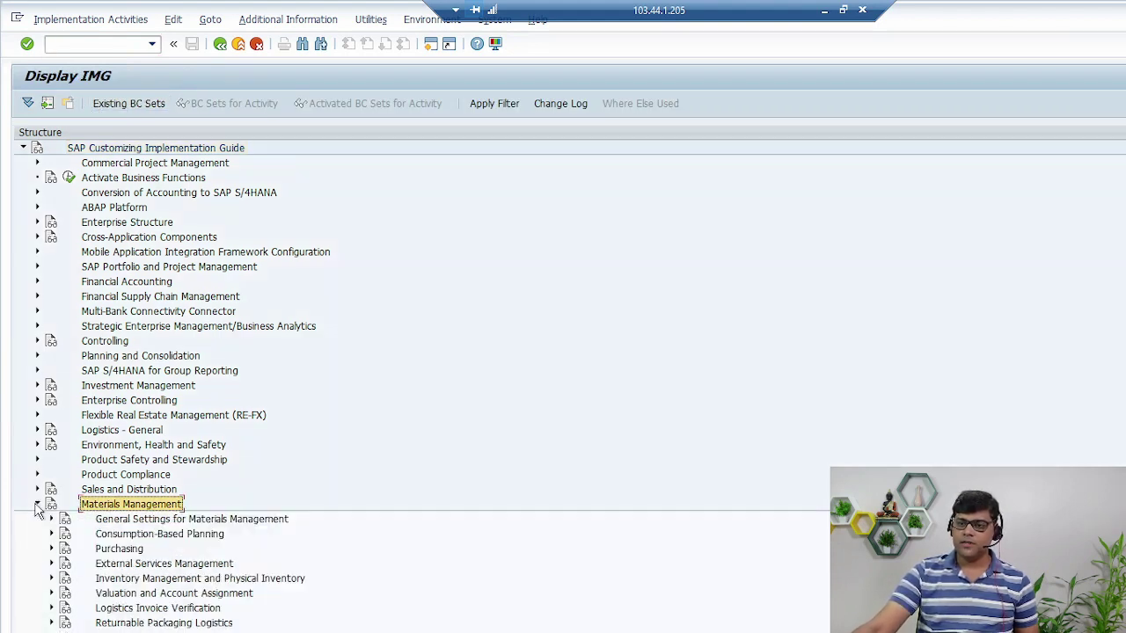
scroll(225, 480, "down", 2)
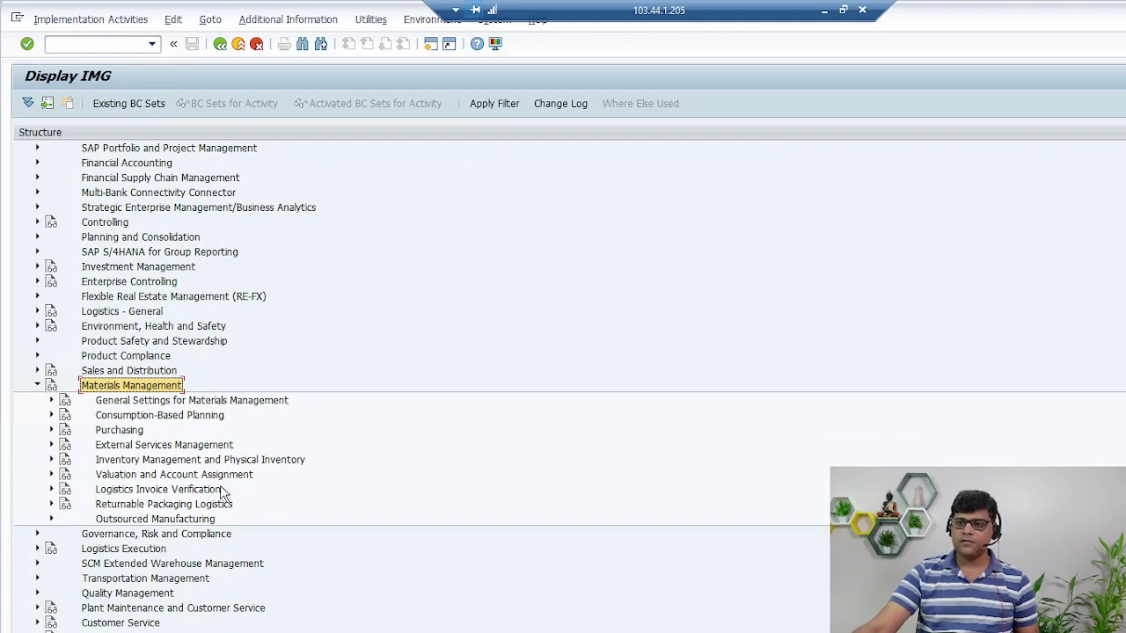
scroll(206, 415, "down", 1)
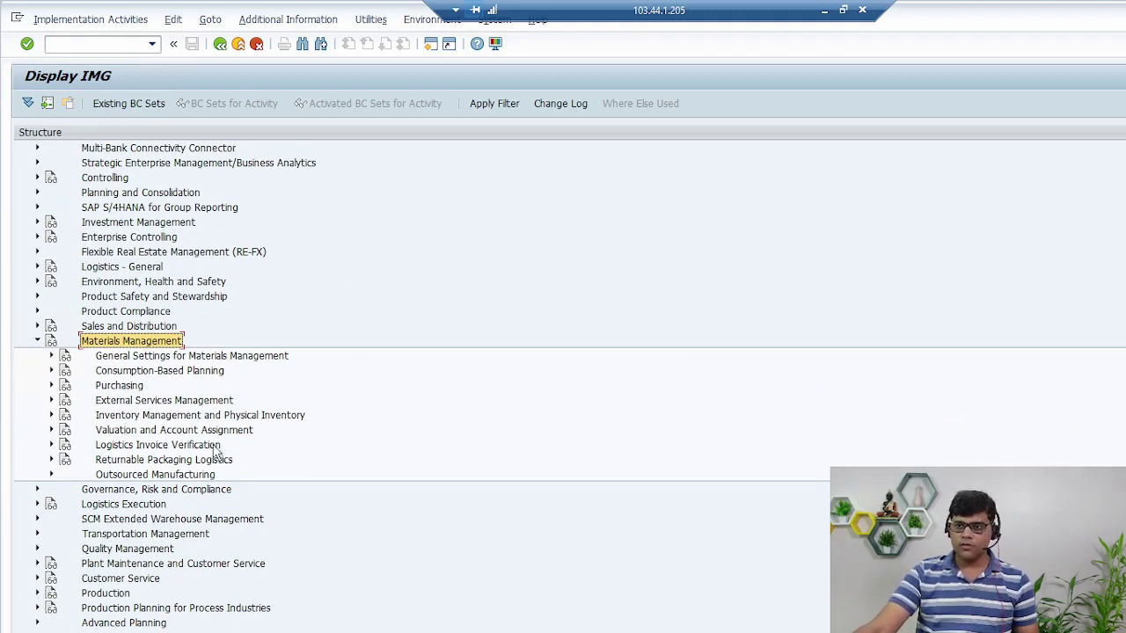
left_click(117, 447)
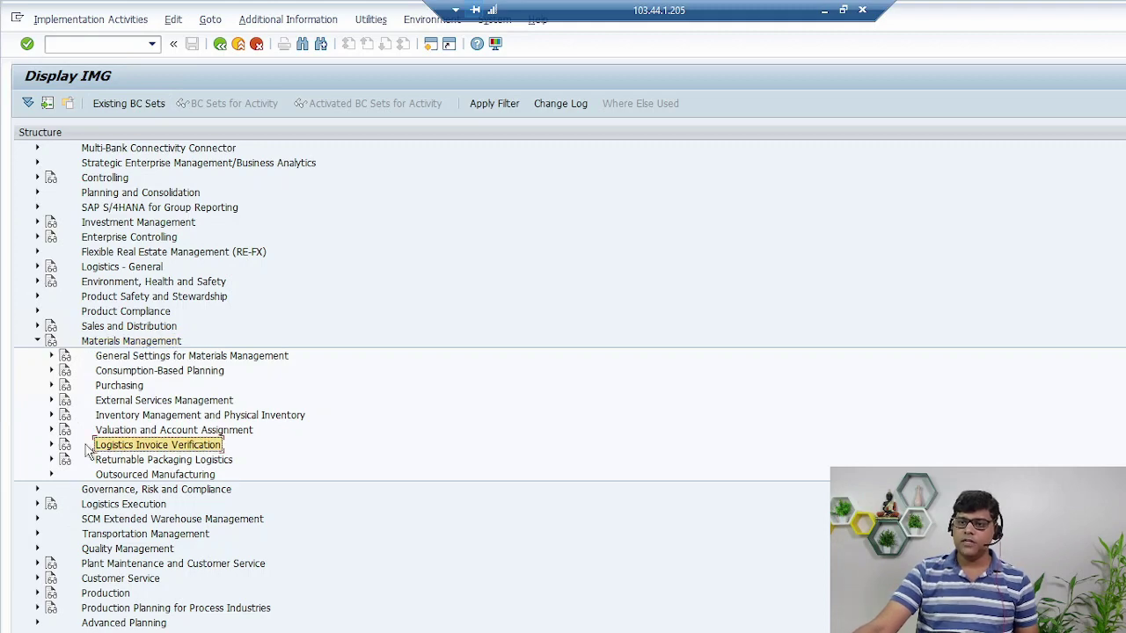
left_click(51, 445)
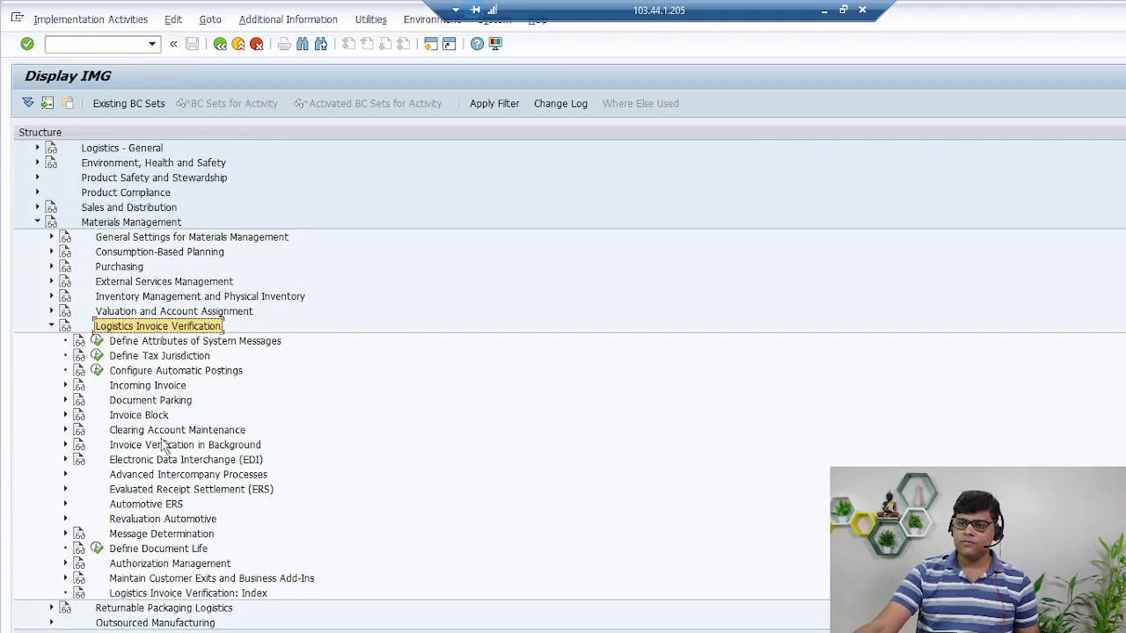
left_click(147, 389)
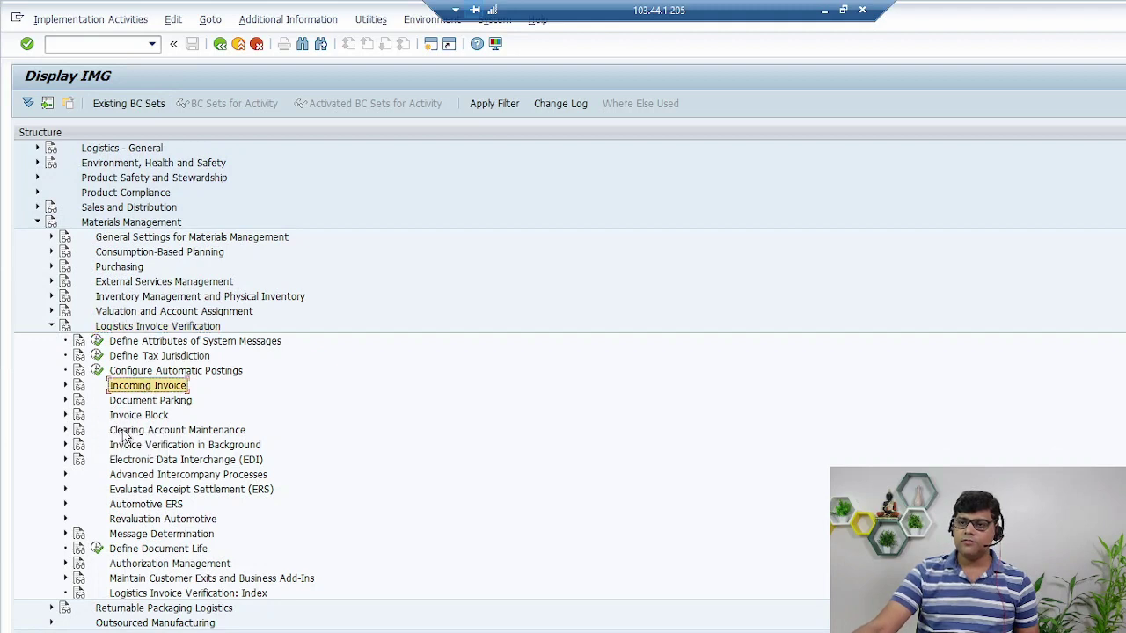
left_click(65, 415)
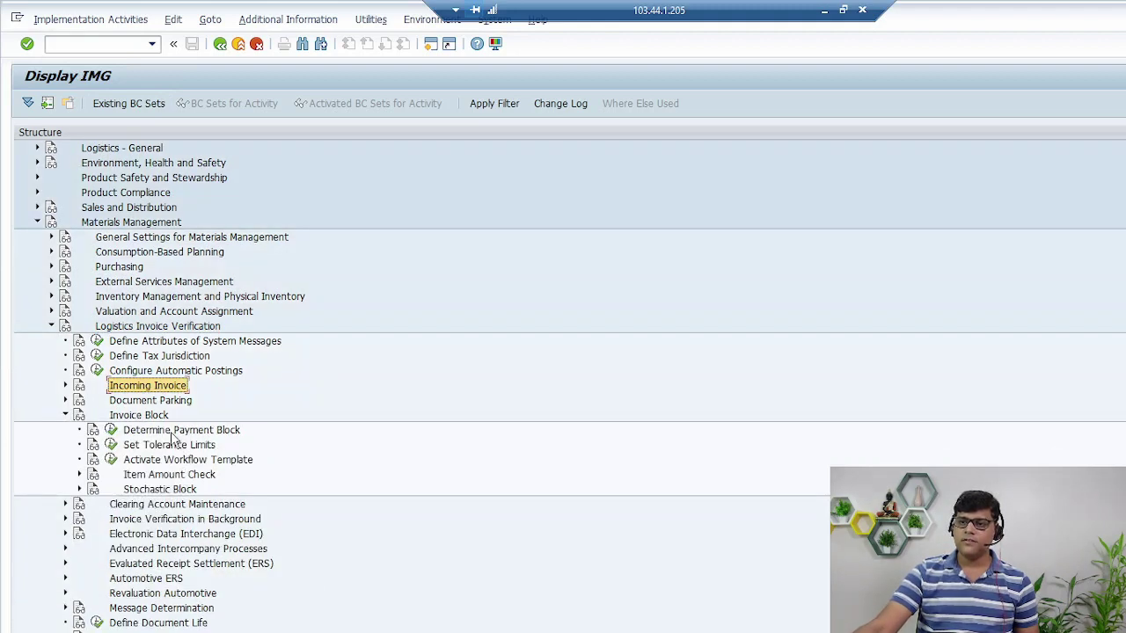
Run the Determine Payment Block activity, display its locked data read-only and return to the IMG structure.
left_click(172, 431)
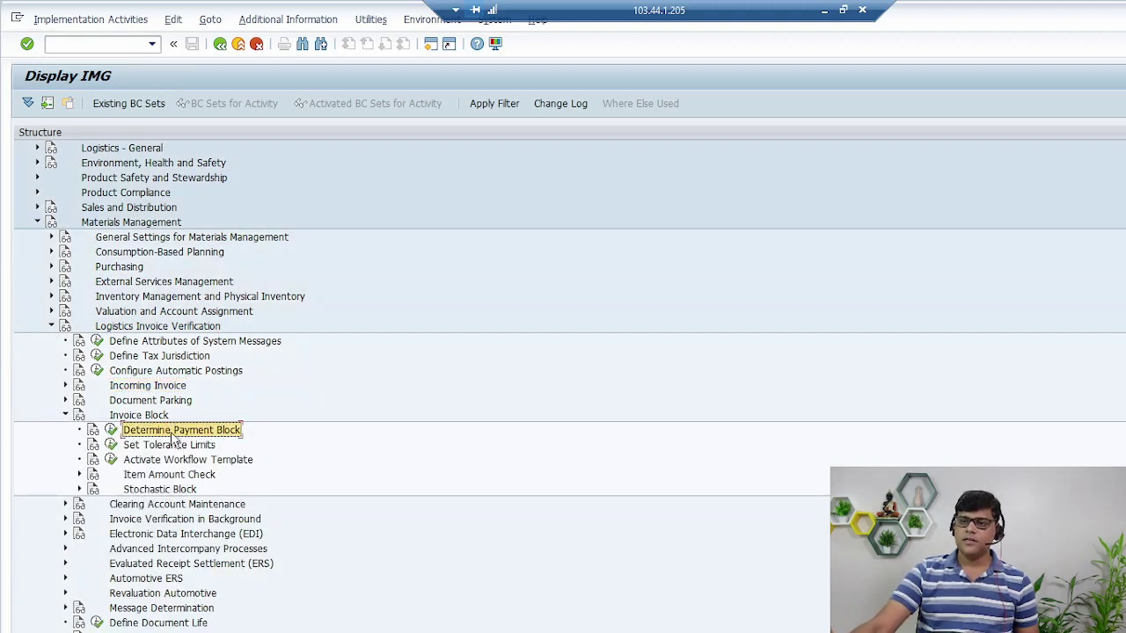
left_click(111, 429)
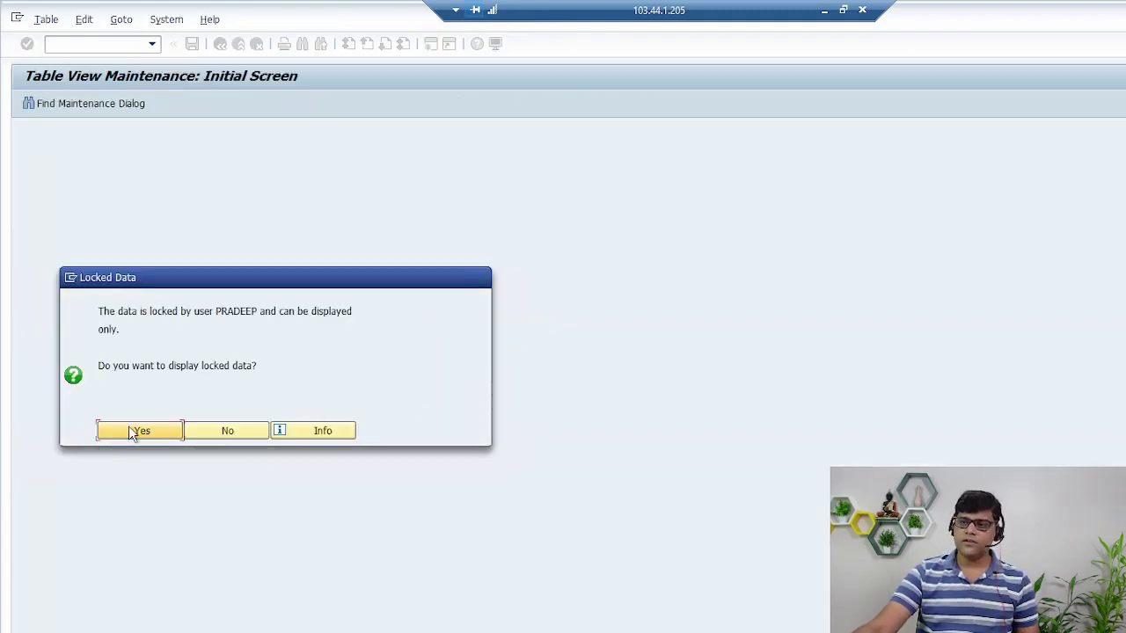
left_click(138, 431)
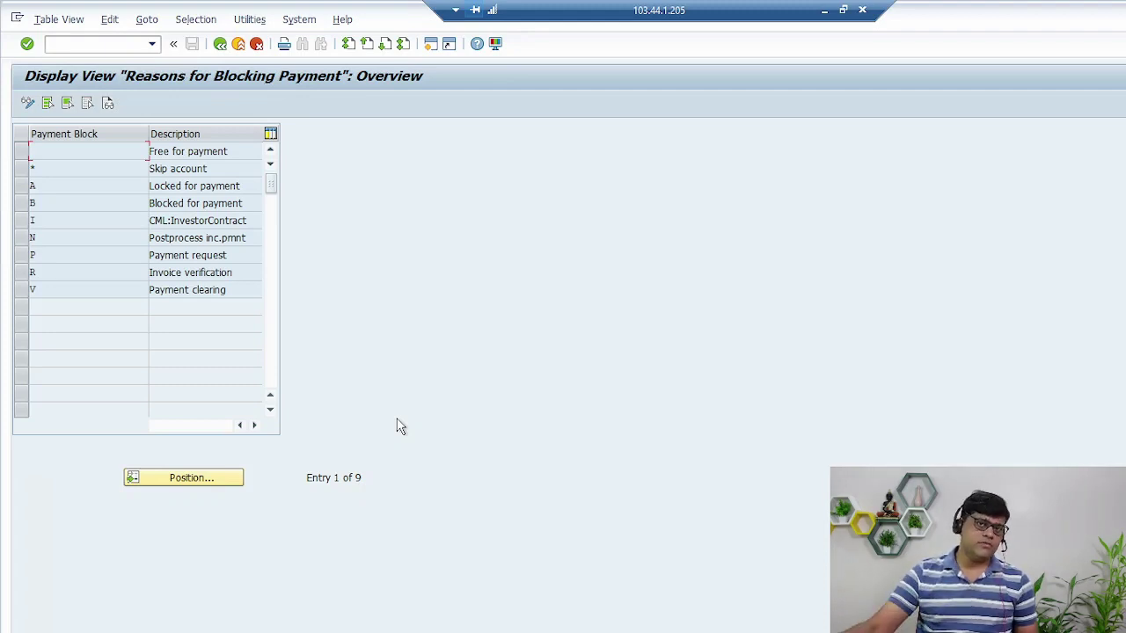
key("F3")
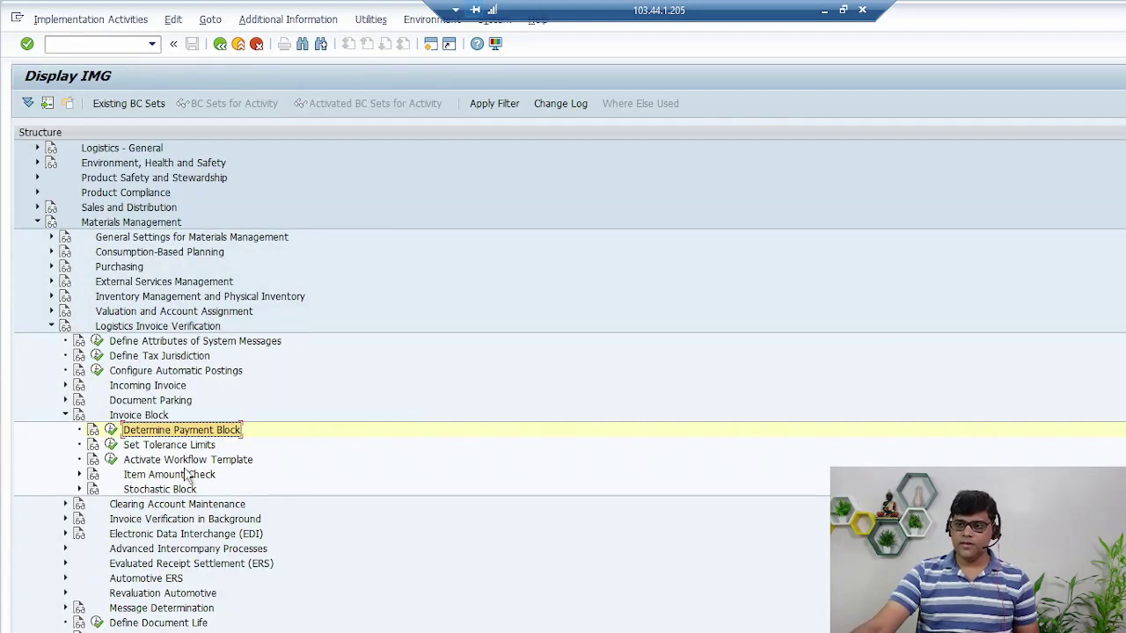
Review the Payment Block Reasons overview in its open session and select the row for block indicator R, Invoice verification.
left_click(275, 613)
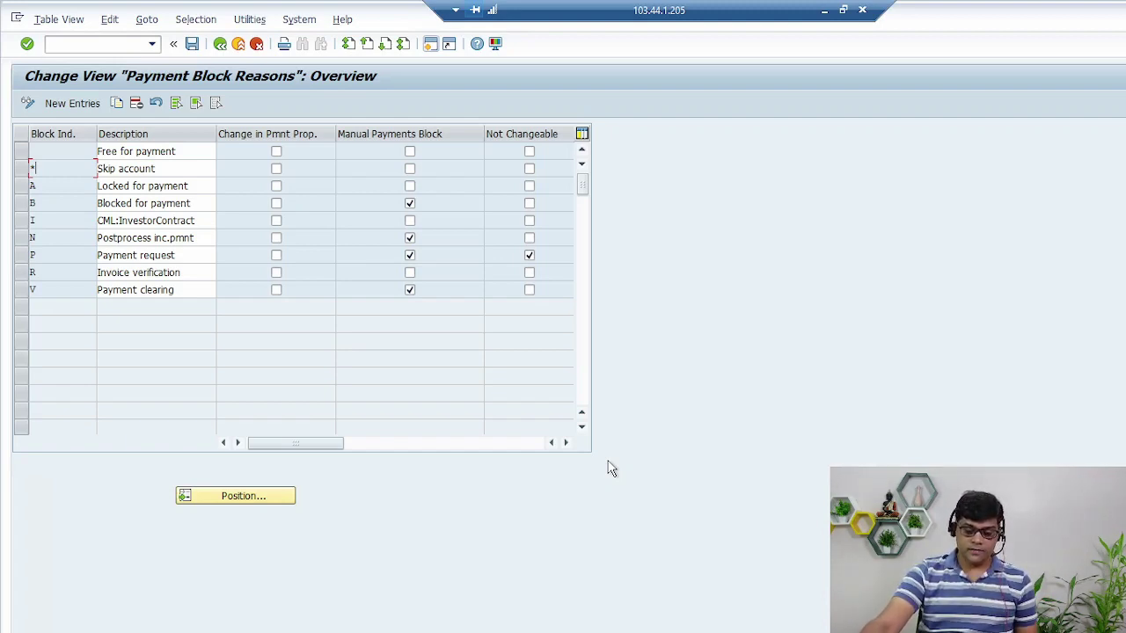
mouse_move(330, 630)
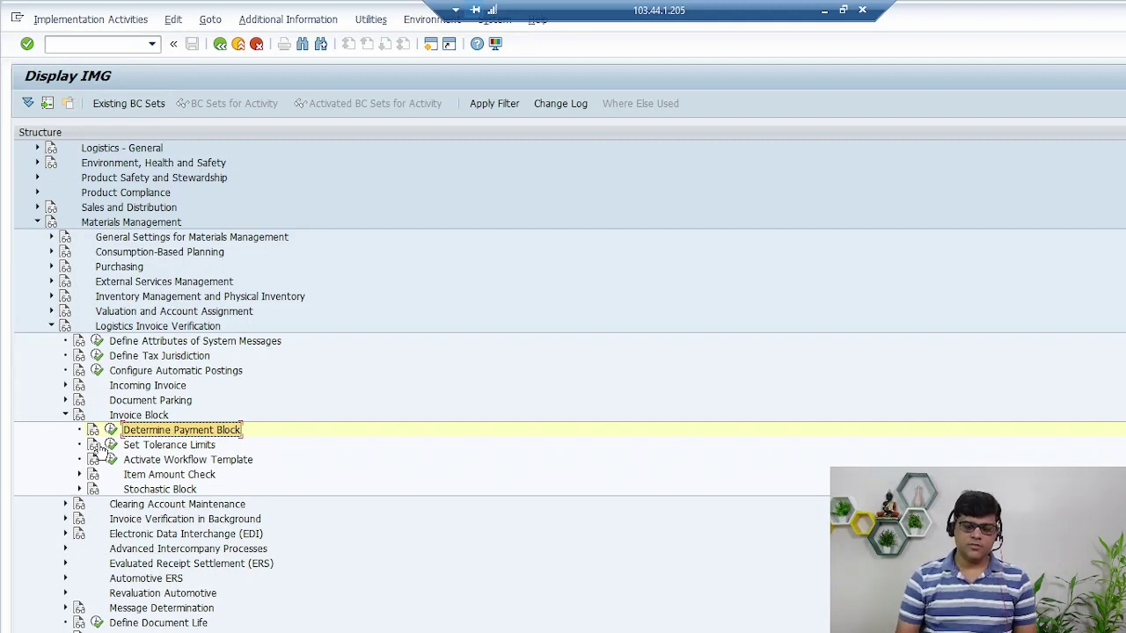
left_click(176, 504)
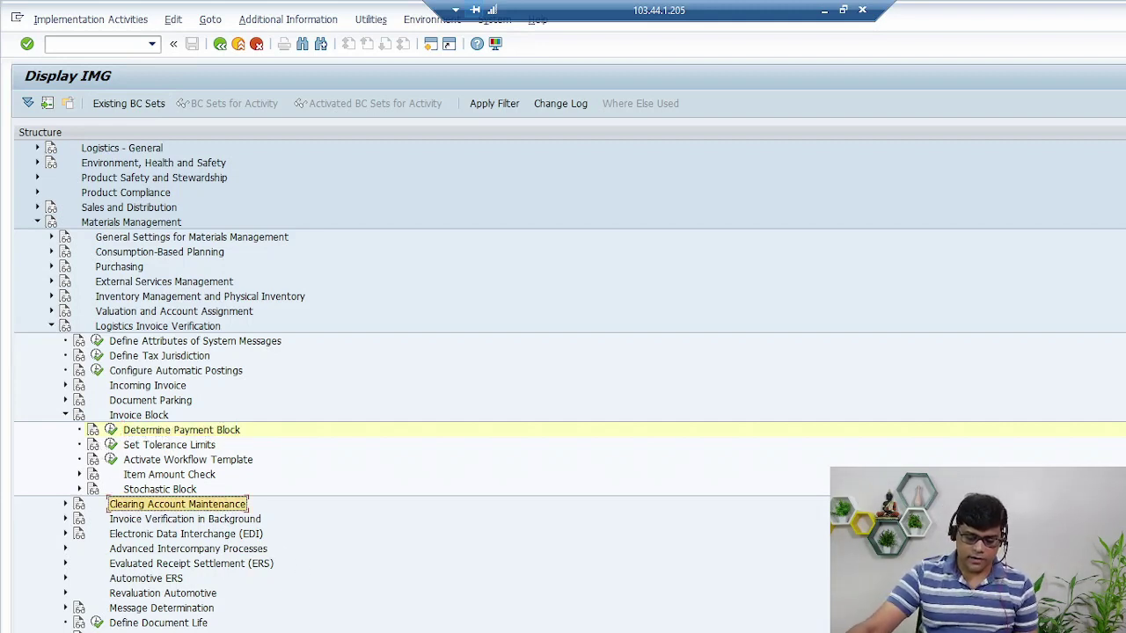
left_click(277, 607)
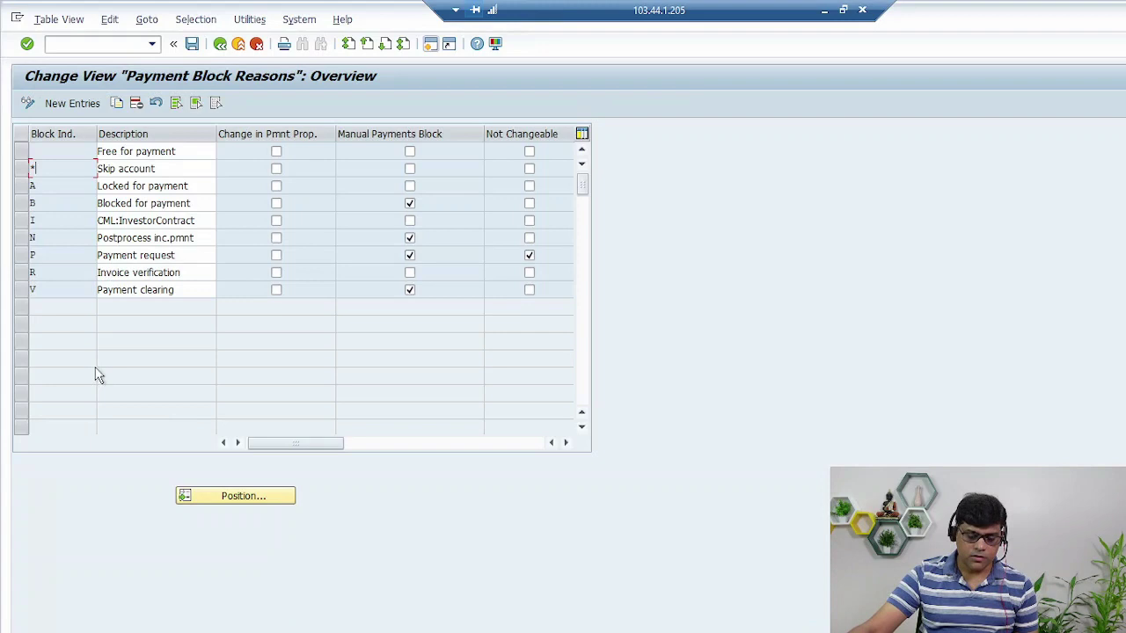
left_click(22, 273)
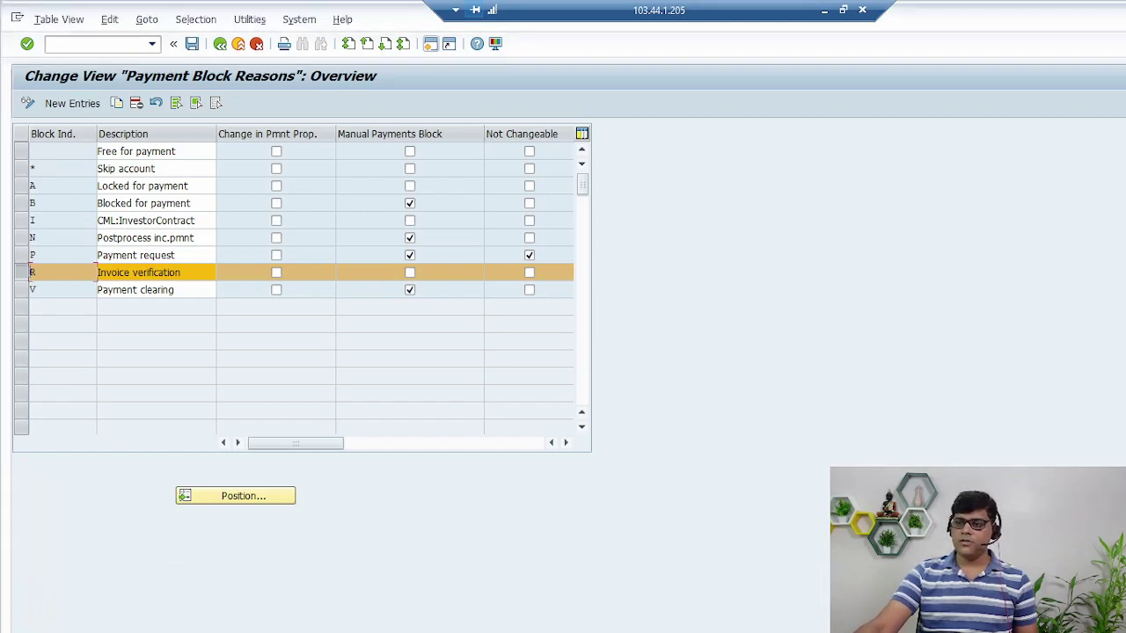
Replace the IMG session with transaction FBL1N and list the open vendor line items for company code Z006.
left_click(453, 608)
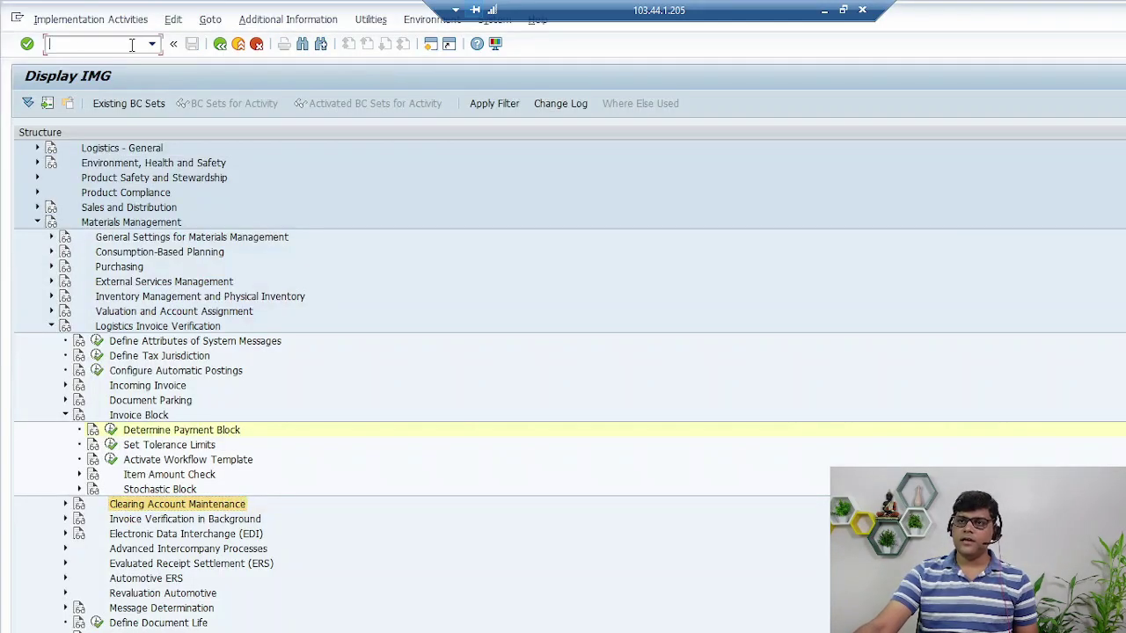
type("/nfbl1n")
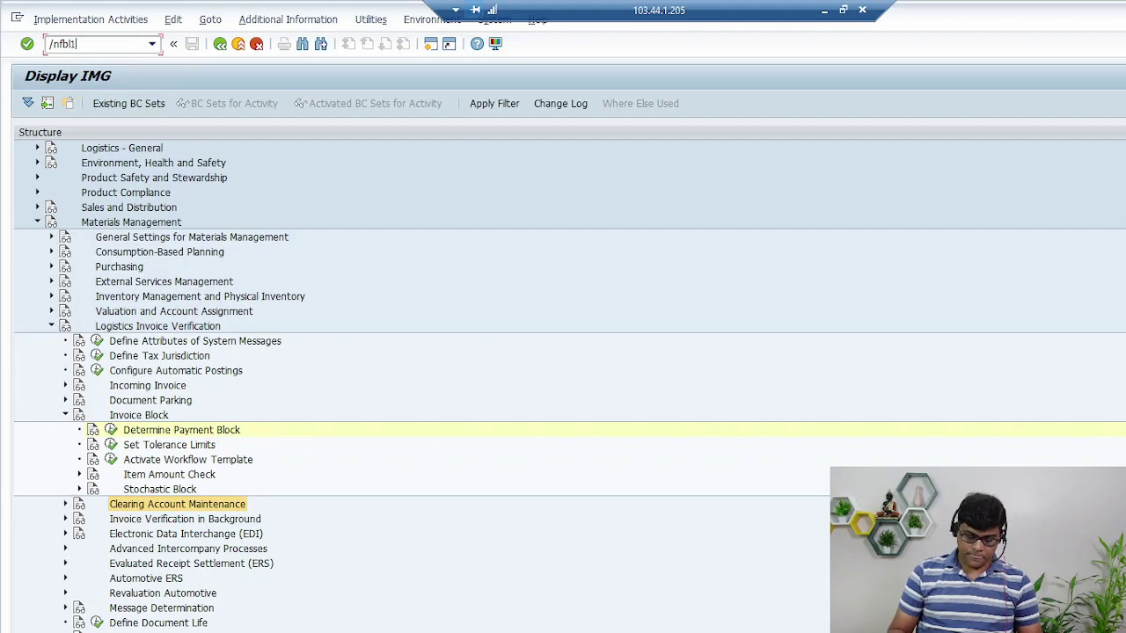
key("Return")
double_click(224, 169)
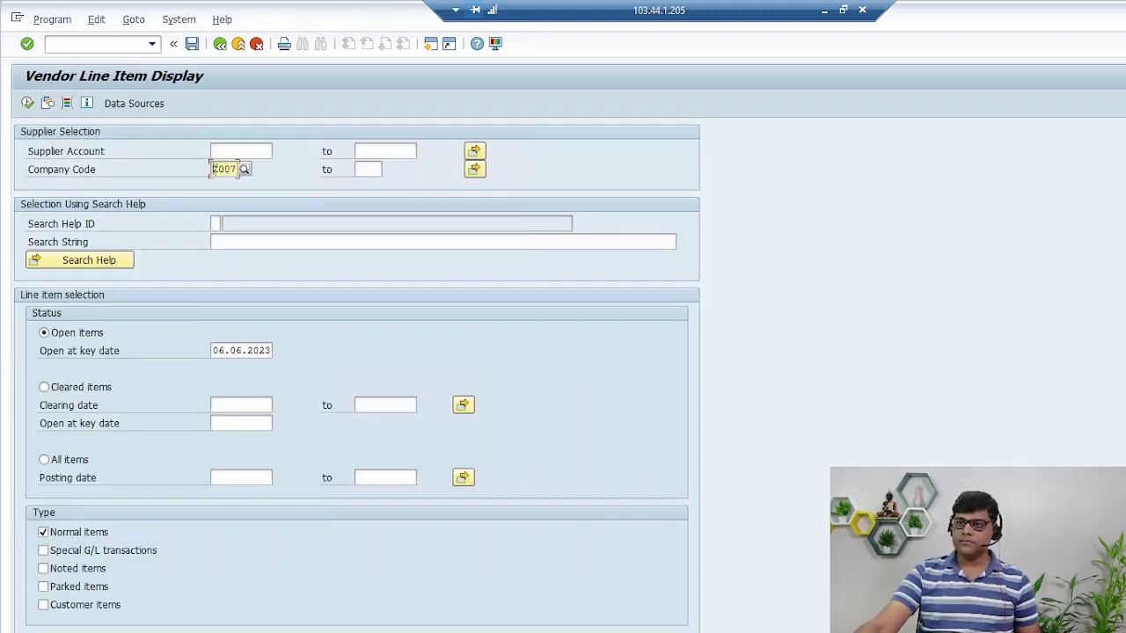
type("Z006")
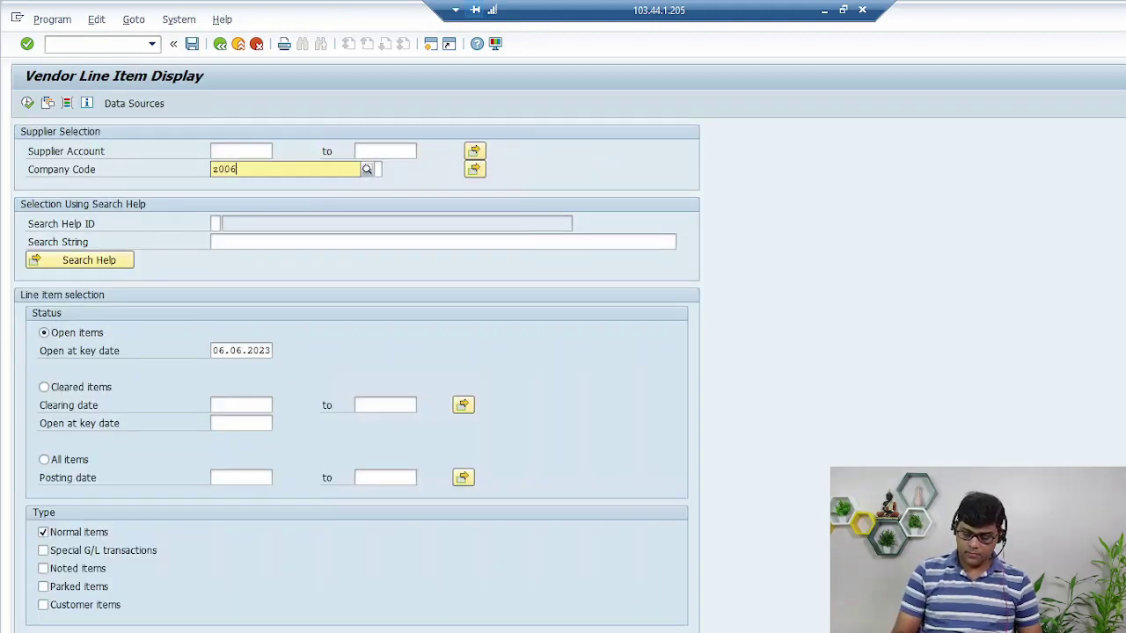
left_click(27, 103)
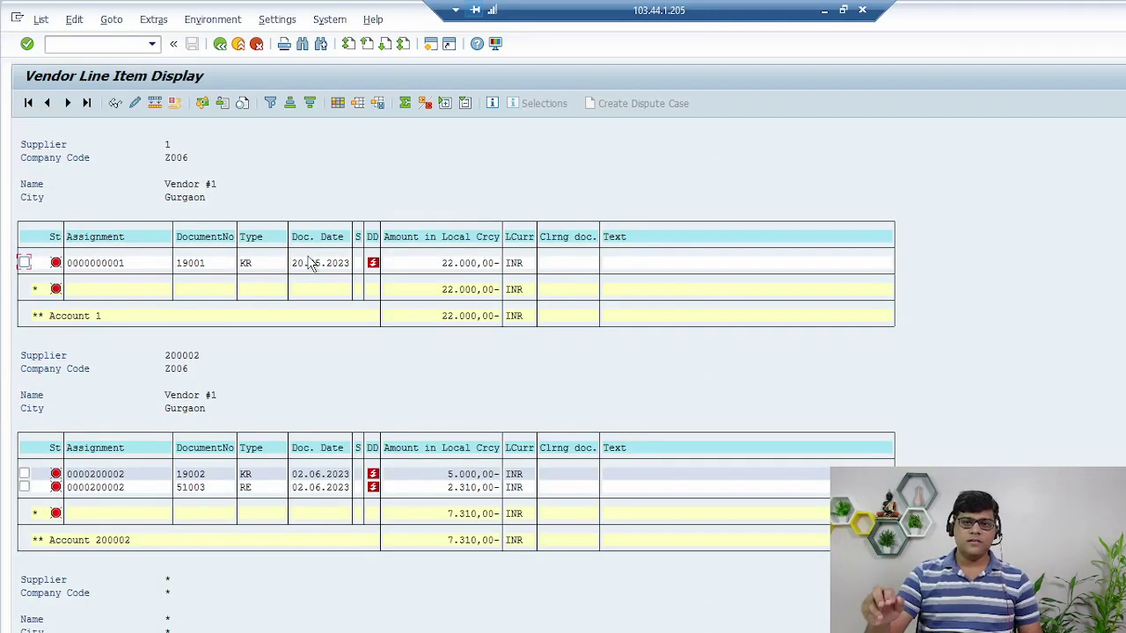
scroll(478, 432, "down", 1)
scroll(479, 462, "up", 1)
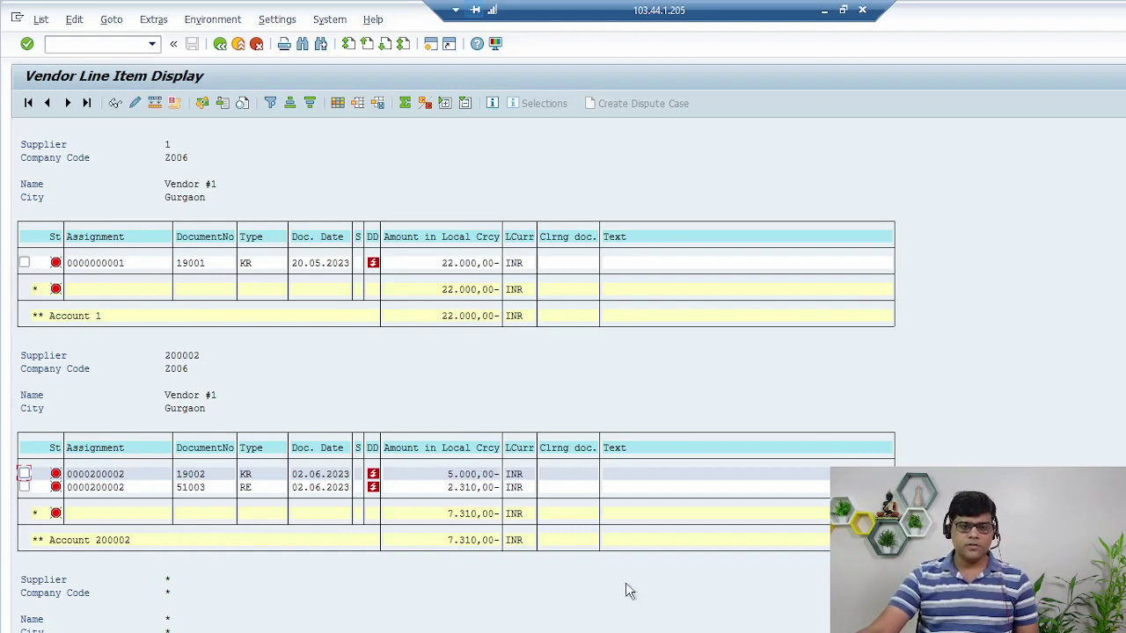
Start a new session, view the Release Blocked Invoices selection in transaction MRBR and exit it.
left_click(435, 48)
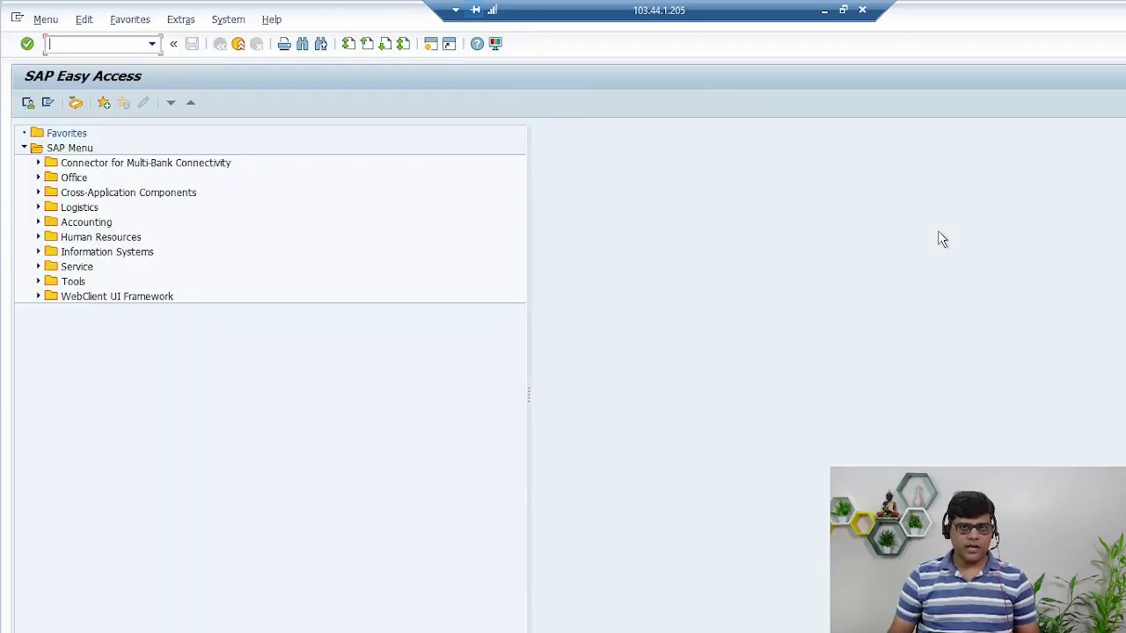
type("mrbr")
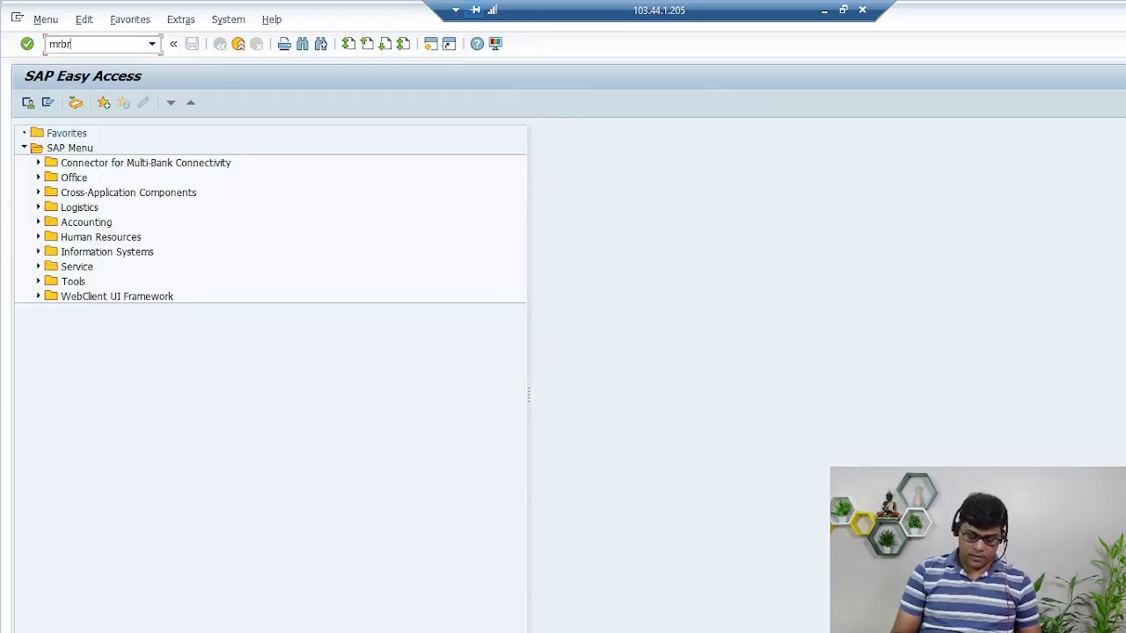
key("Return")
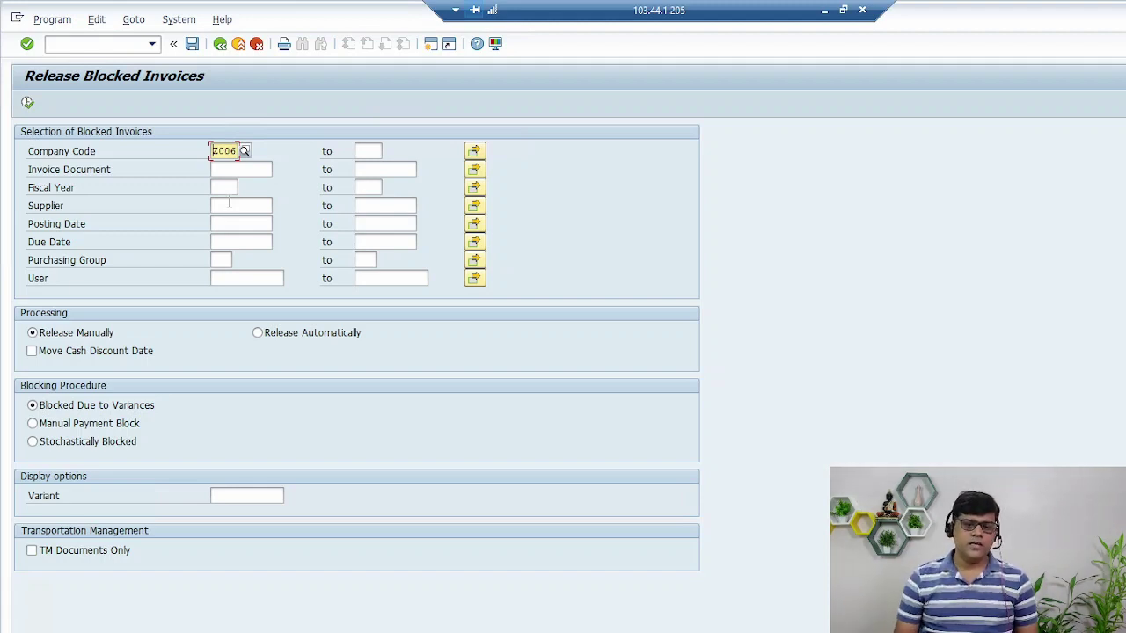
left_click(238, 43)
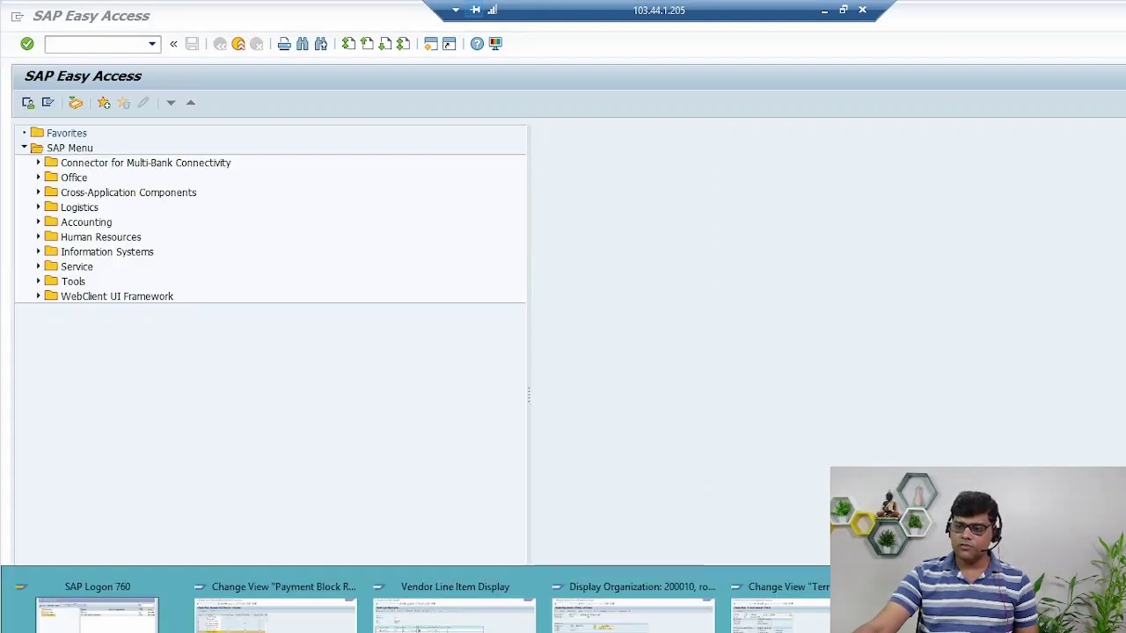
In the vendor line item list, open supplier 1's 22.000,00 INR item, switch it to change mode and return to the list.
left_click(452, 607)
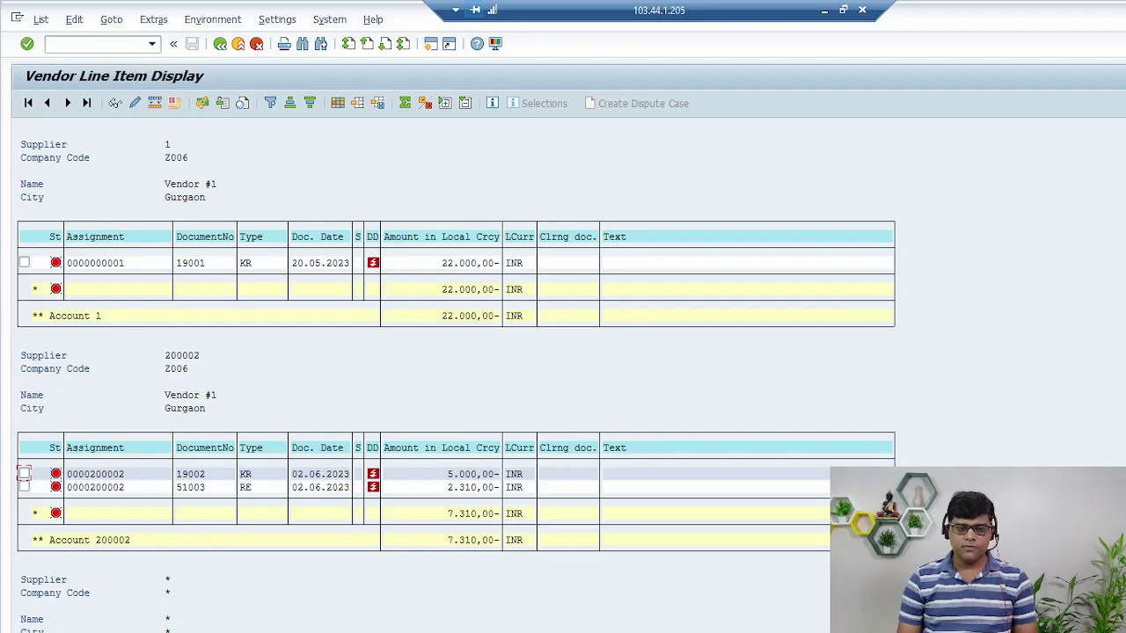
double_click(478, 262)
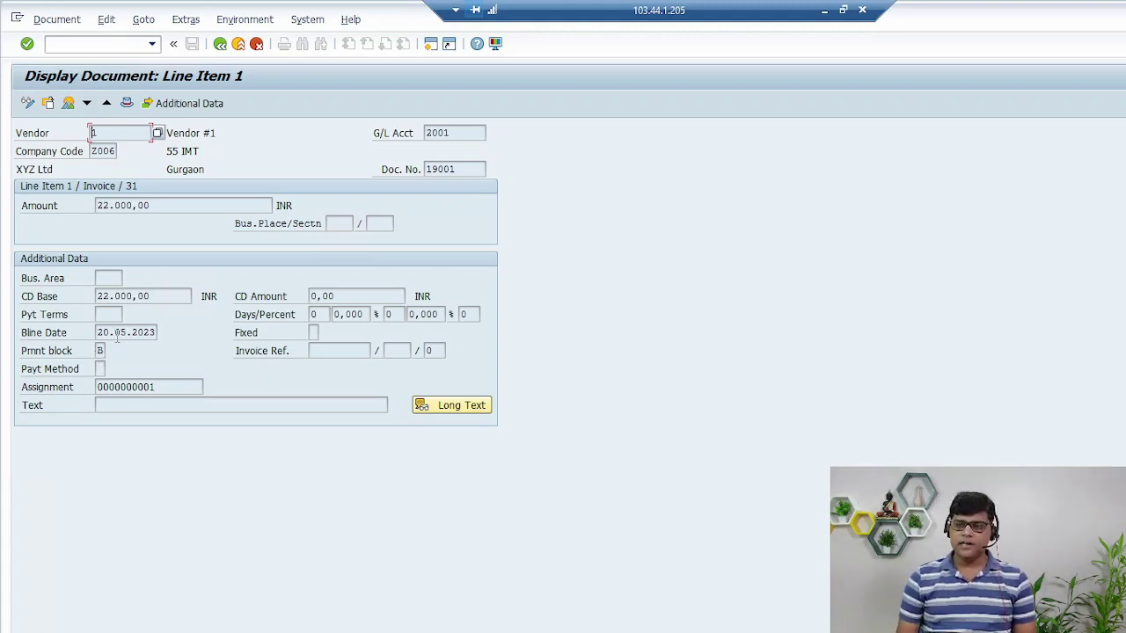
left_click(27, 103)
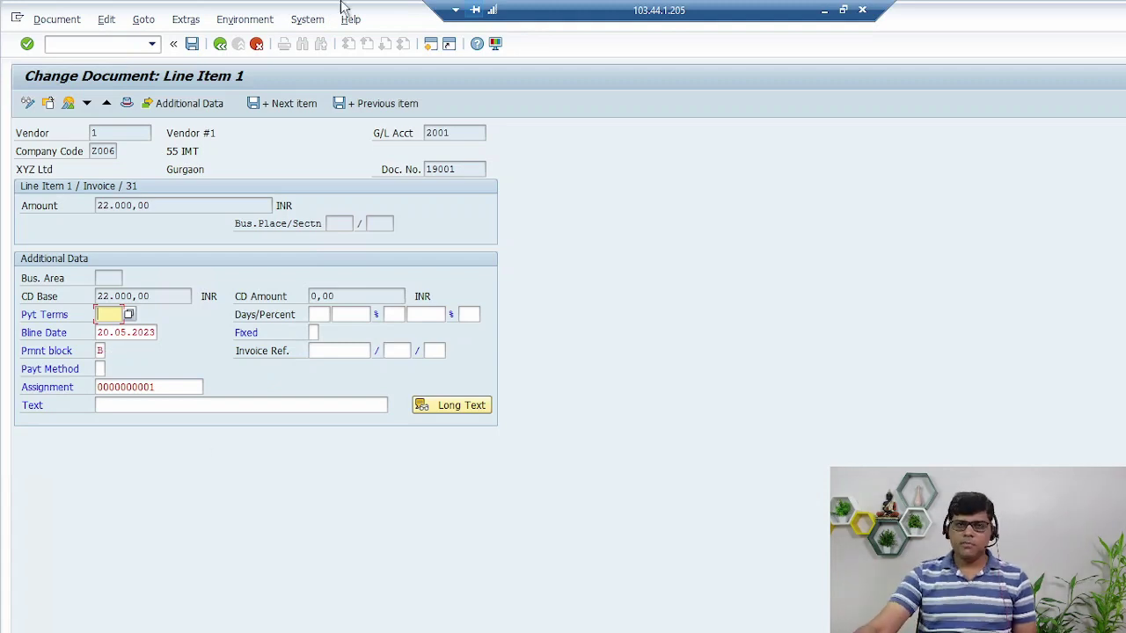
left_click(251, 104)
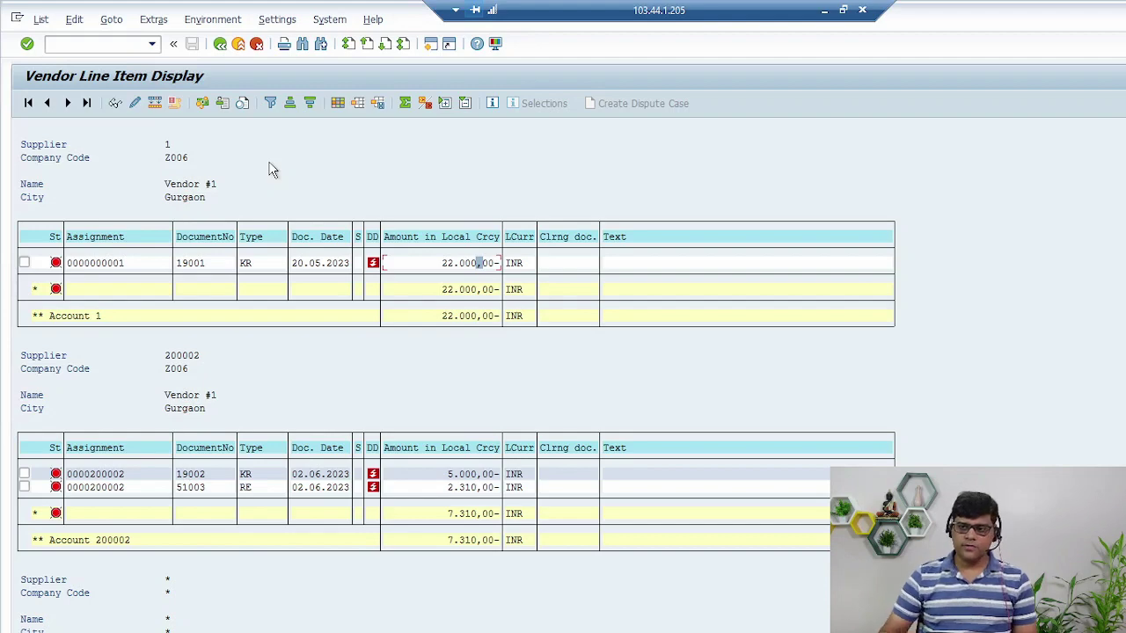
Select supplier 1's line item and both items of the second supplier, and start a mass change.
left_click(25, 263)
left_click(25, 474)
left_click(24, 487)
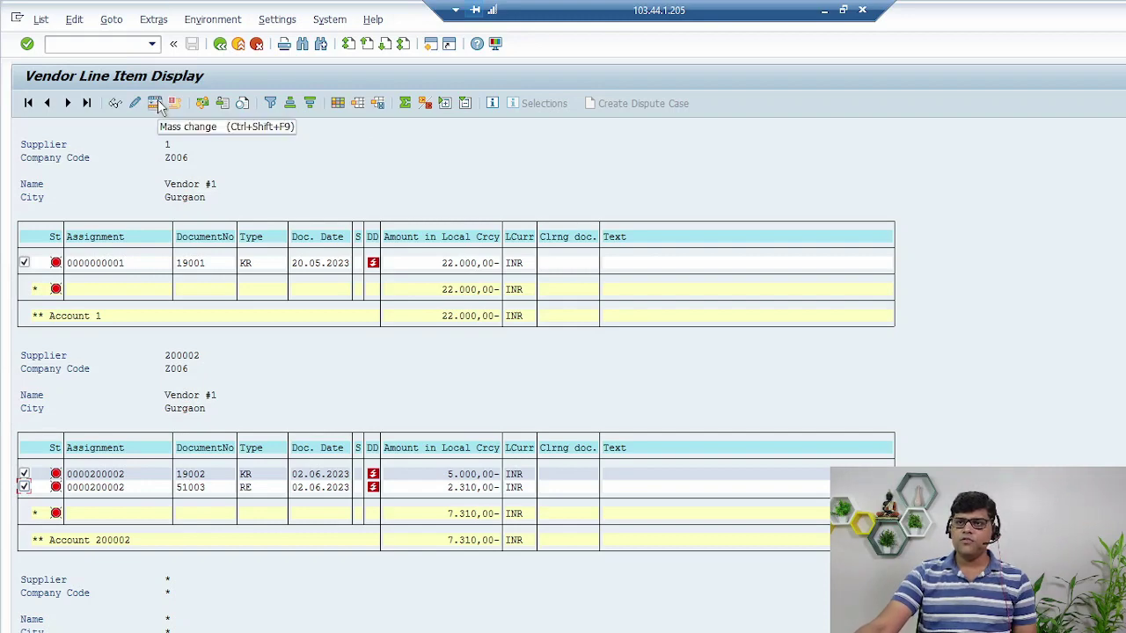
left_click(155, 103)
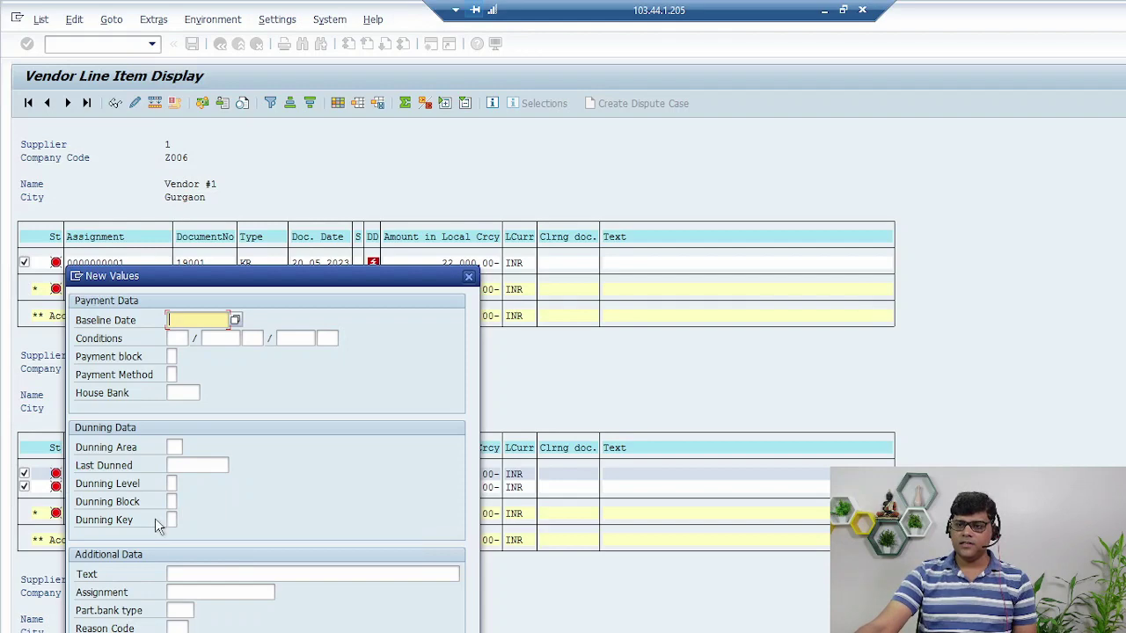
Choose the blank Free for payment key as the new payment block for the selected line items.
left_click(172, 356)
left_click(183, 357)
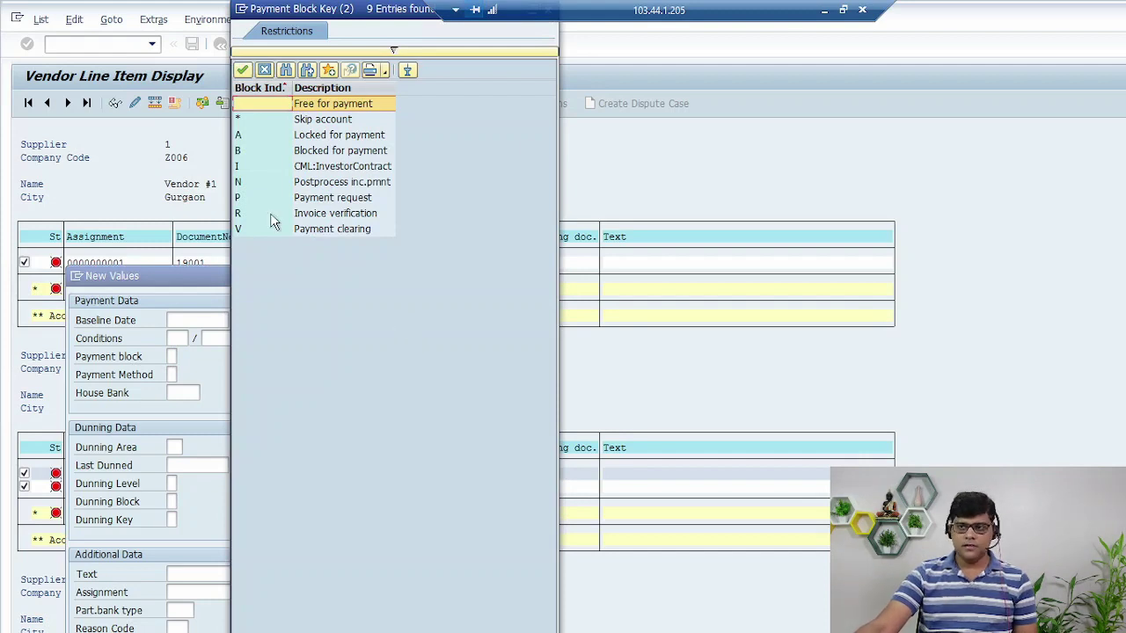
double_click(333, 105)
key("Return")
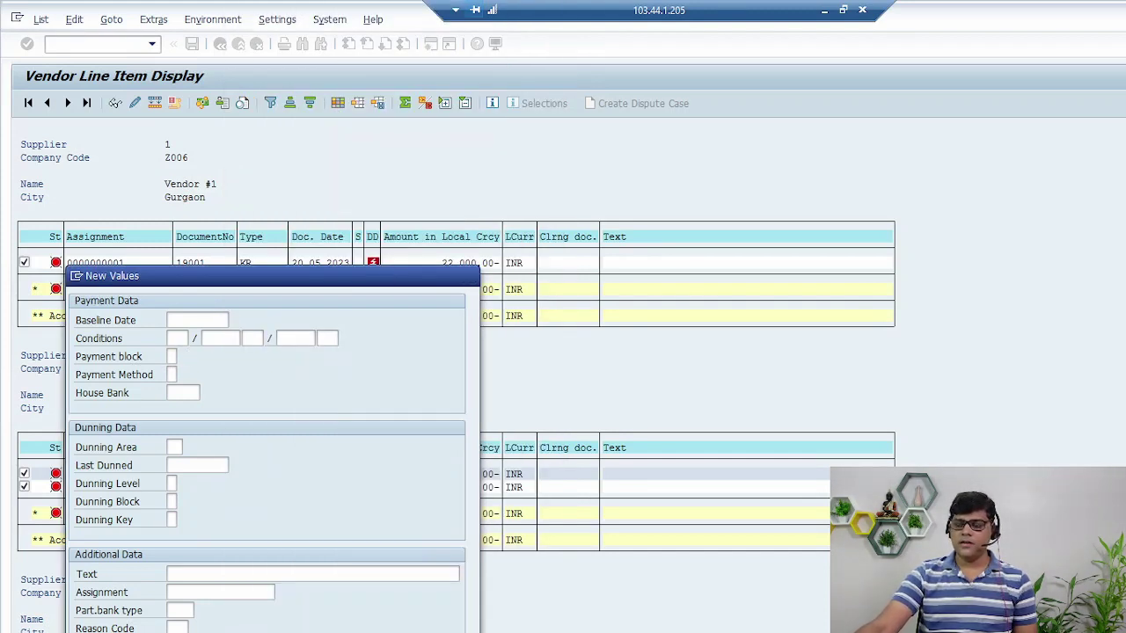